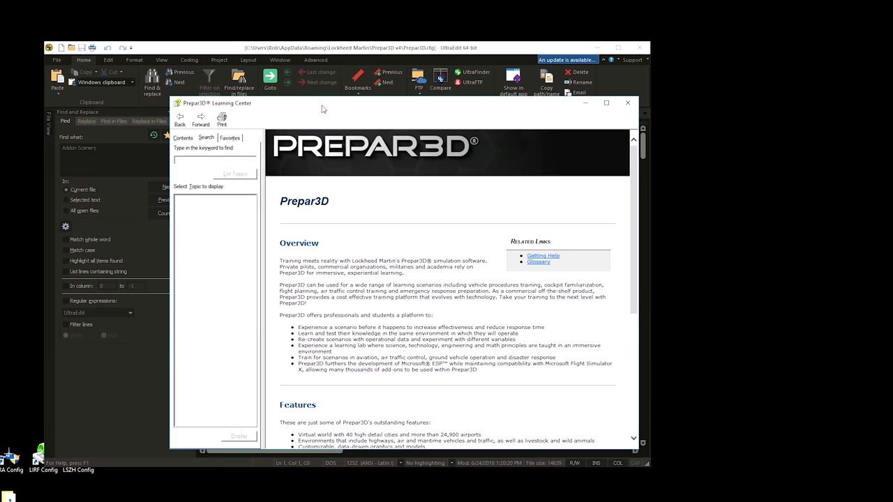
Step: Search the Learning Center for "performance tuning" and open the Advanced Configuration topic
{"action": "left_click_drag", "start_coordinate": [322, 109], "coordinate": [283, 111]}
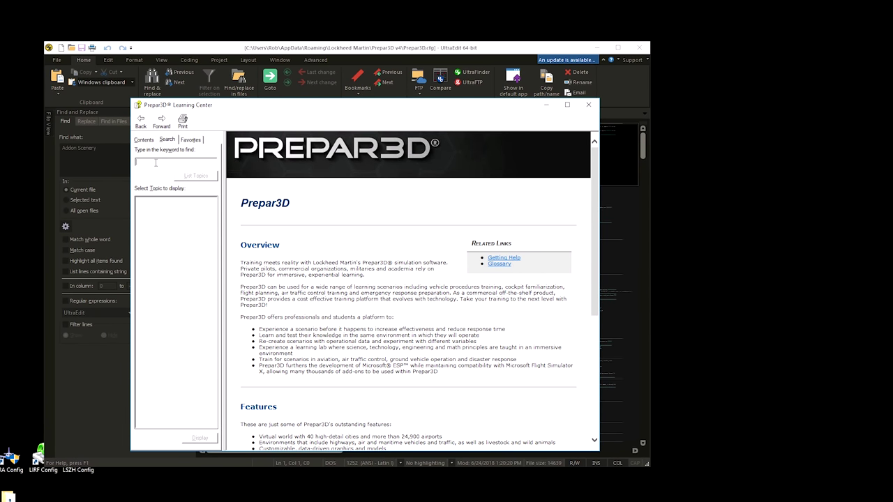
{"action": "left_click", "coordinate": [156, 163]}
{"action": "type", "text": "performance"}
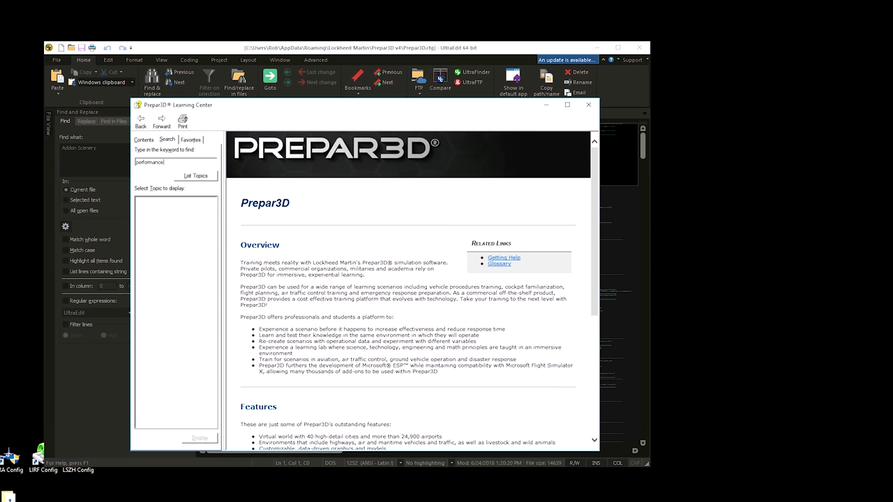
{"action": "type", "text": " tuning"}
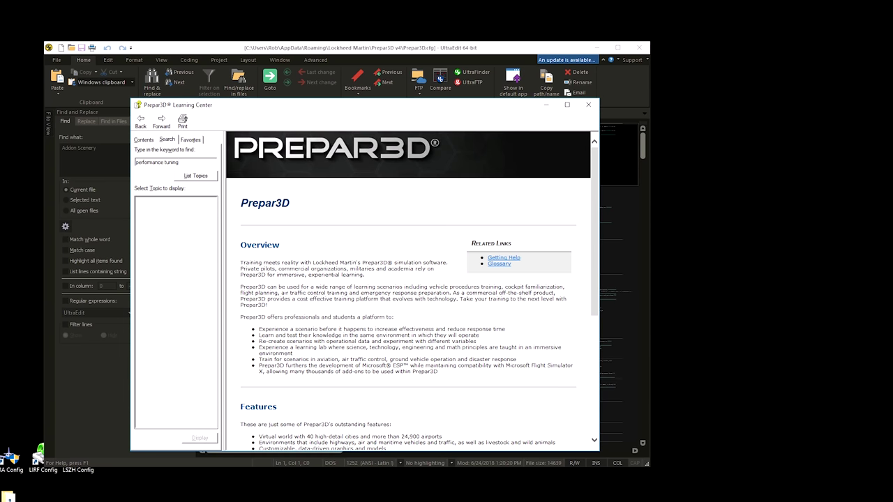
{"action": "key", "text": "Return"}
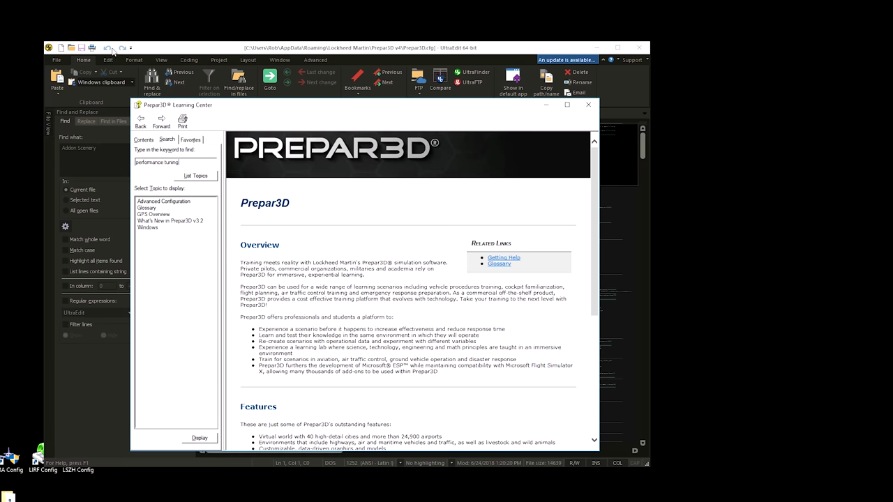
{"action": "left_click", "coordinate": [169, 203]}
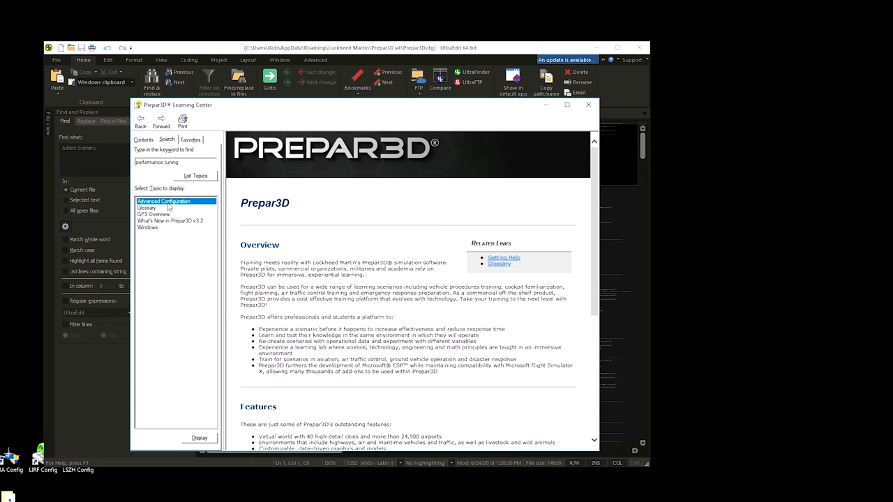
{"action": "double_click", "coordinate": [168, 208]}
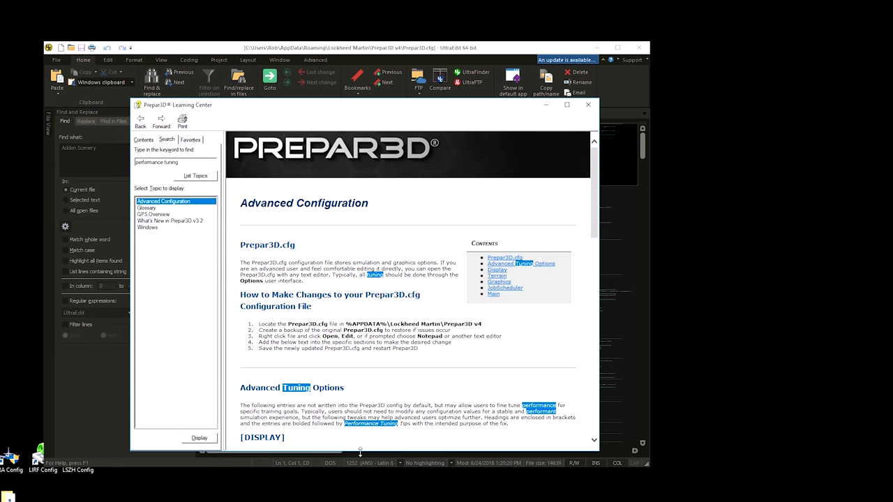
Step: Enlarge the help window and read through the Advanced Tuning Options, from the DISPLAY section to the MAIN section
{"action": "left_click_drag", "start_coordinate": [361, 451], "coordinate": [364, 480]}
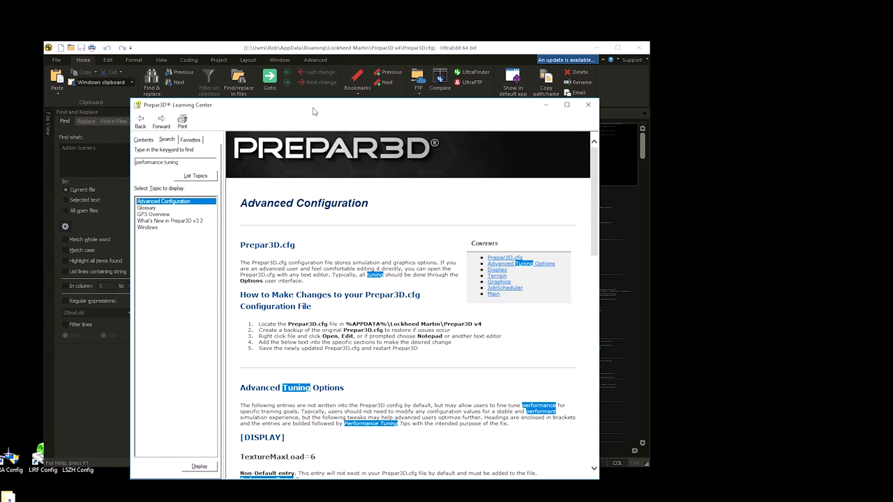
{"action": "left_click_drag", "start_coordinate": [313, 106], "coordinate": [314, 75]}
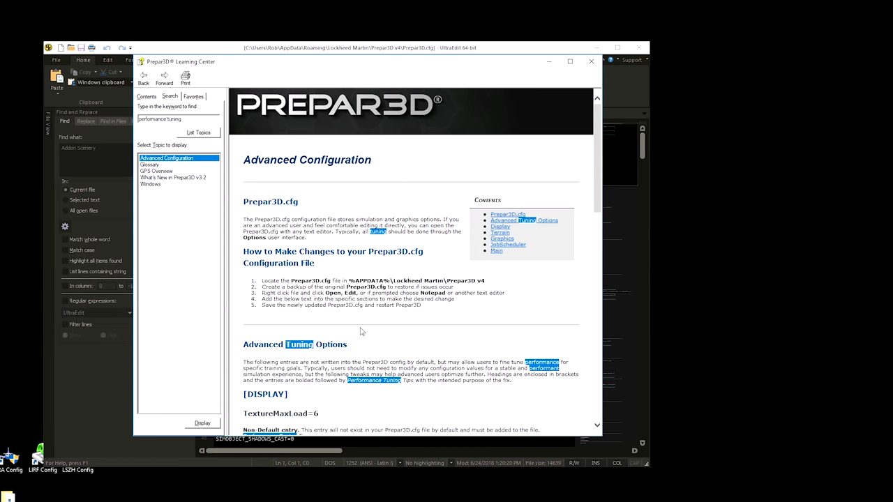
{"action": "left_click", "coordinate": [299, 361]}
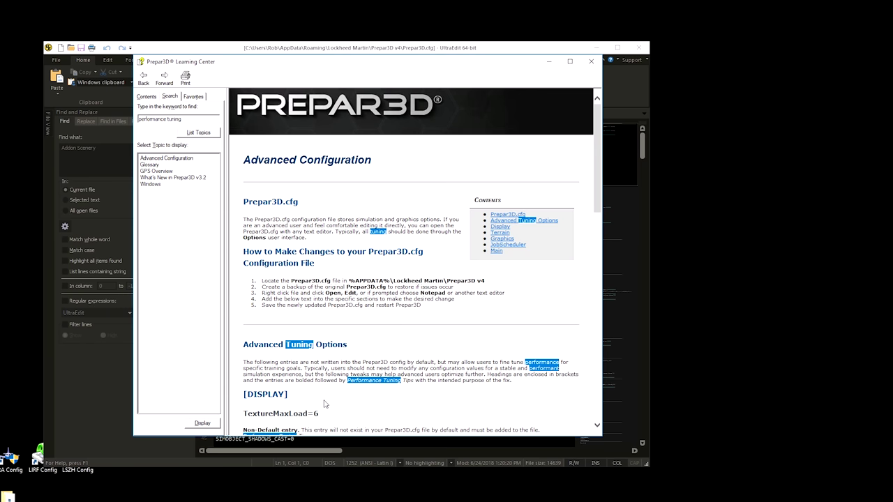
{"action": "scroll", "coordinate": [346, 397], "scroll_direction": "down", "scroll_amount": 5}
{"action": "scroll", "coordinate": [345, 398], "scroll_direction": "down", "scroll_amount": 2}
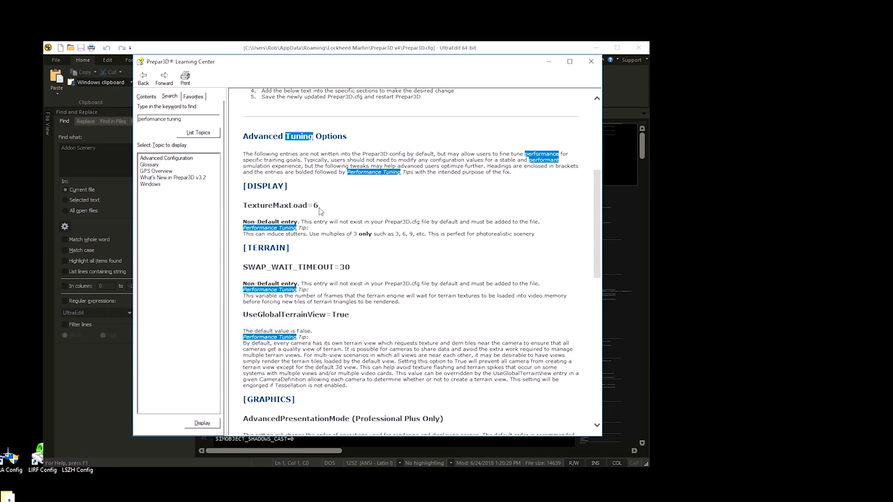
{"action": "mouse_move", "coordinate": [349, 63]}
{"action": "left_mouse_down"}
{"action": "mouse_move", "coordinate": [351, 93]}
{"action": "mouse_move", "coordinate": [351, 76]}
{"action": "left_mouse_up"}
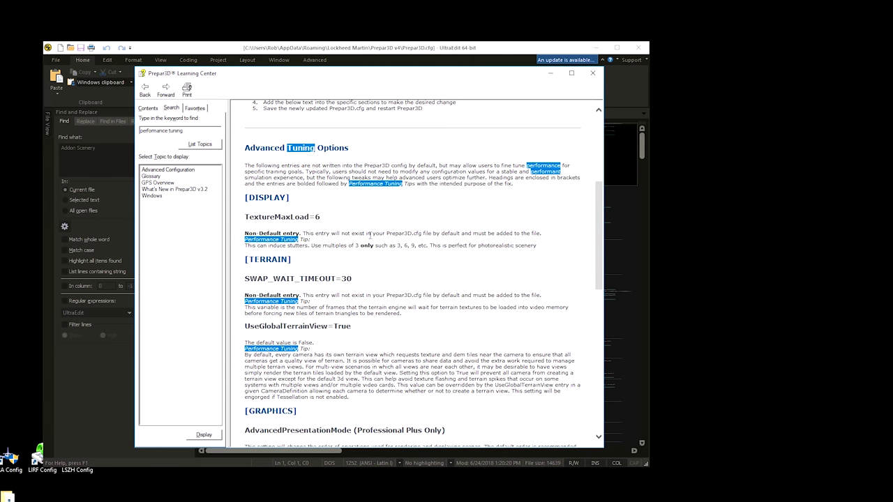
{"action": "scroll", "coordinate": [393, 353], "scroll_direction": "down", "scroll_amount": 3}
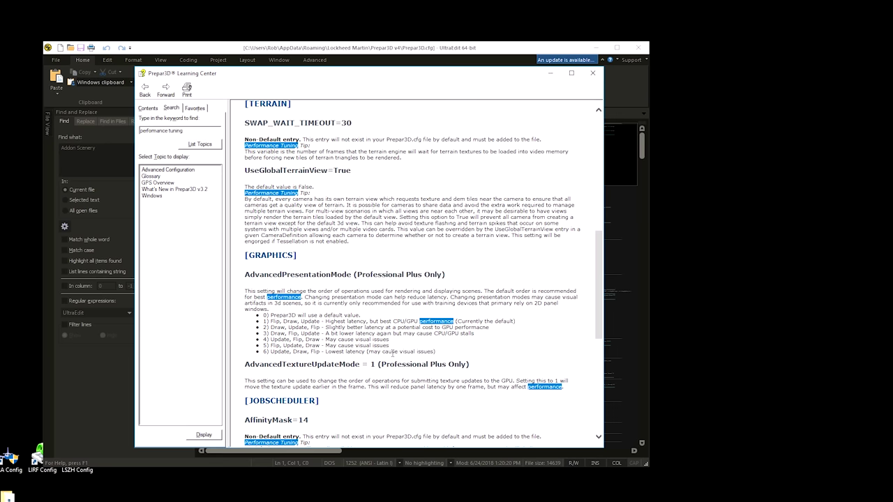
{"action": "scroll", "coordinate": [393, 353], "scroll_direction": "down", "scroll_amount": 2}
{"action": "scroll", "coordinate": [399, 396], "scroll_direction": "down", "scroll_amount": 3}
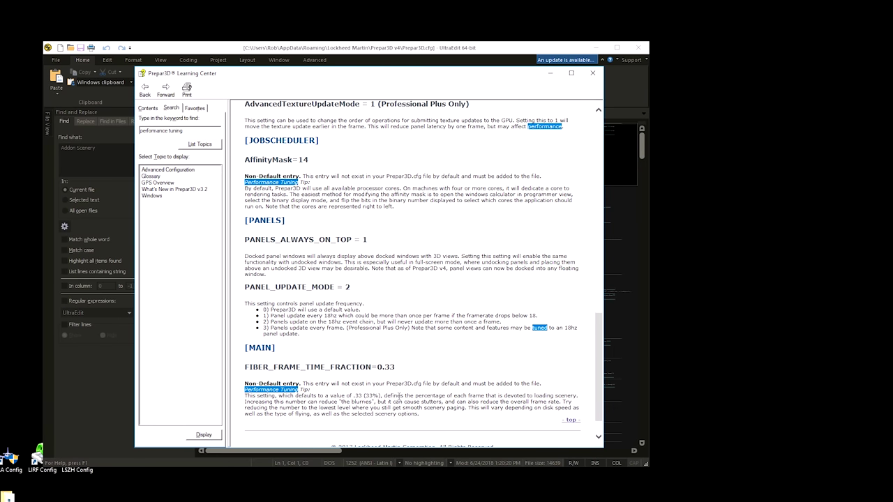
{"action": "scroll", "coordinate": [404, 394], "scroll_direction": "down", "scroll_amount": 1}
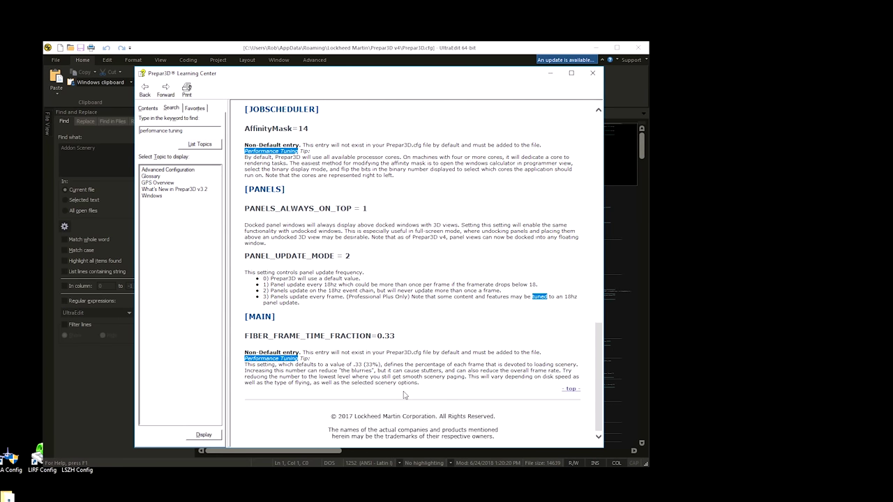
{"action": "scroll", "coordinate": [405, 392], "scroll_direction": "up", "scroll_amount": 3}
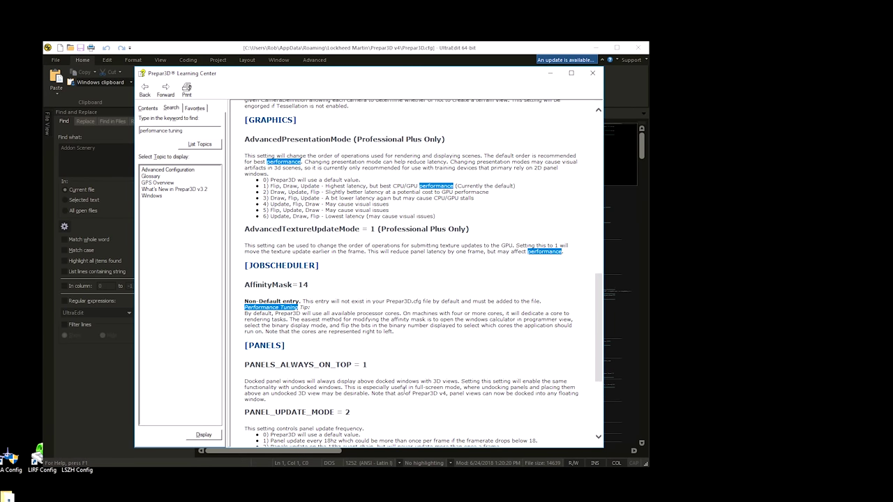
{"action": "scroll", "coordinate": [410, 368], "scroll_direction": "down", "scroll_amount": 3}
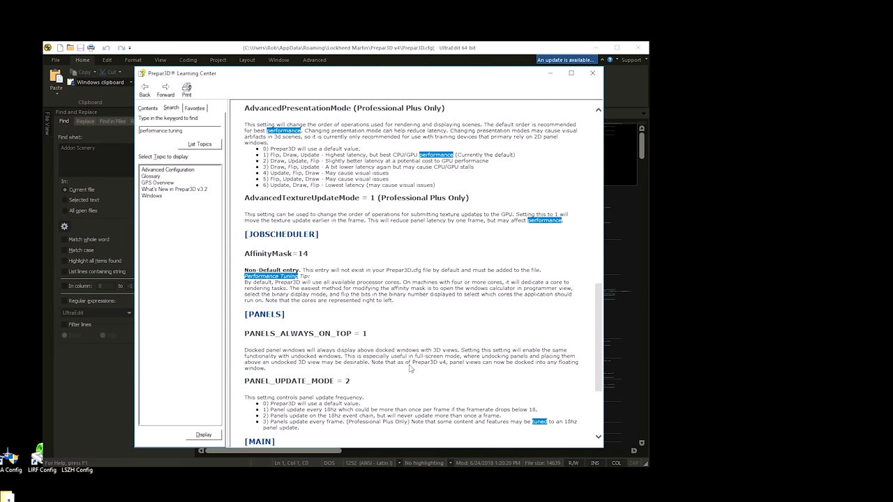
{"action": "scroll", "coordinate": [410, 368], "scroll_direction": "up", "scroll_amount": 2}
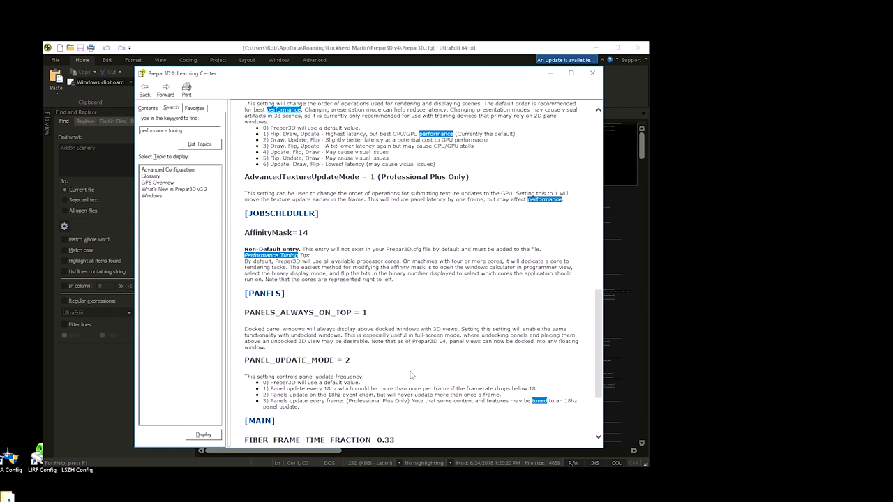
{"action": "scroll", "coordinate": [411, 374], "scroll_direction": "up", "scroll_amount": 5}
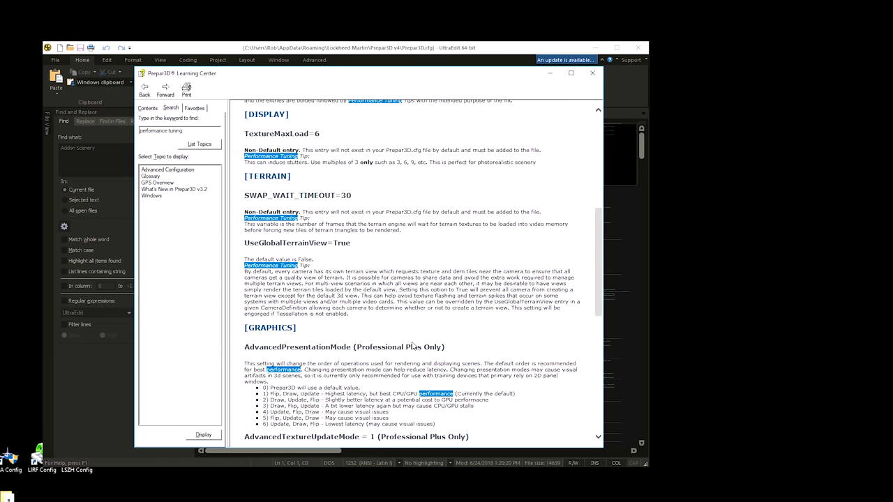
{"action": "scroll", "coordinate": [413, 346], "scroll_direction": "up", "scroll_amount": 2}
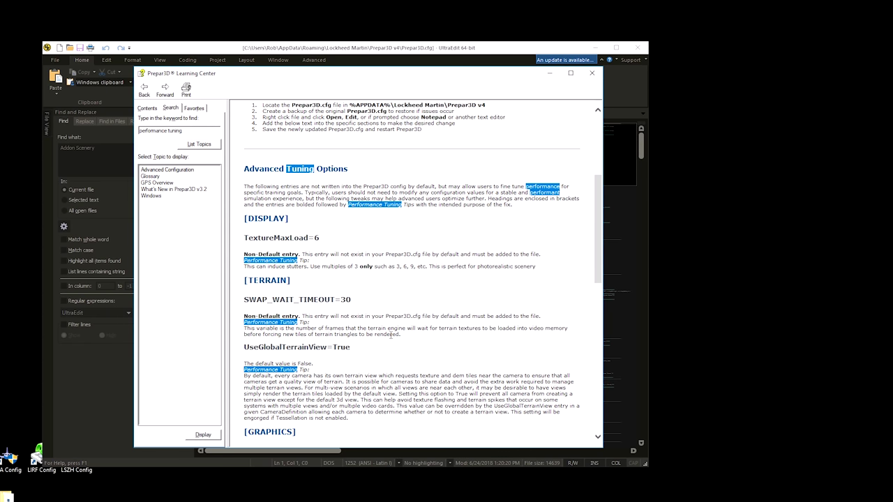
{"action": "scroll", "coordinate": [390, 333], "scroll_direction": "down", "scroll_amount": 4}
{"action": "scroll", "coordinate": [391, 337], "scroll_direction": "up", "scroll_amount": 5}
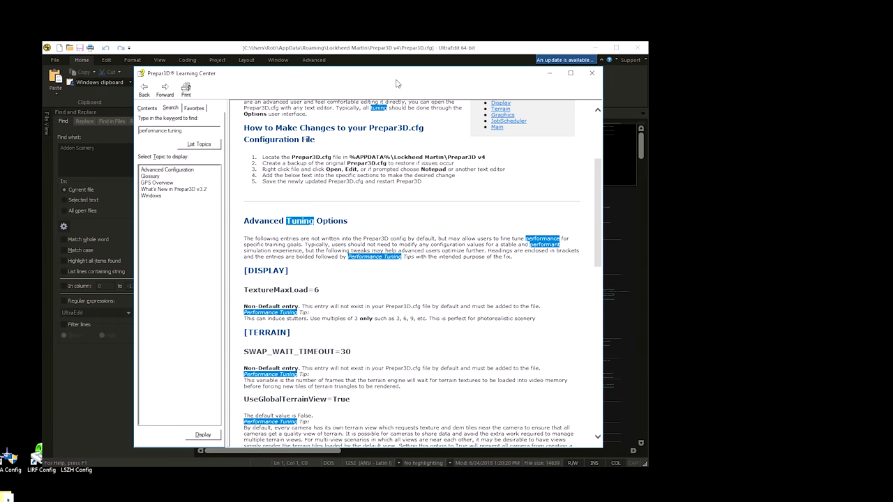
Step: Move the help window aside and examine the commented tuning entries and shadow-quality settings in the GRAPHICS section of Prepar3D.cfg in UltraEdit
{"action": "key", "text": "super+Down"}
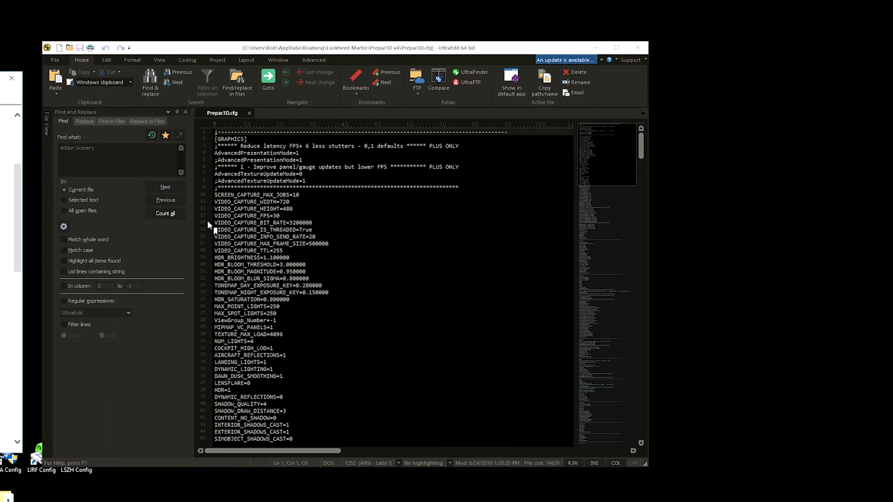
{"action": "left_click", "coordinate": [319, 264]}
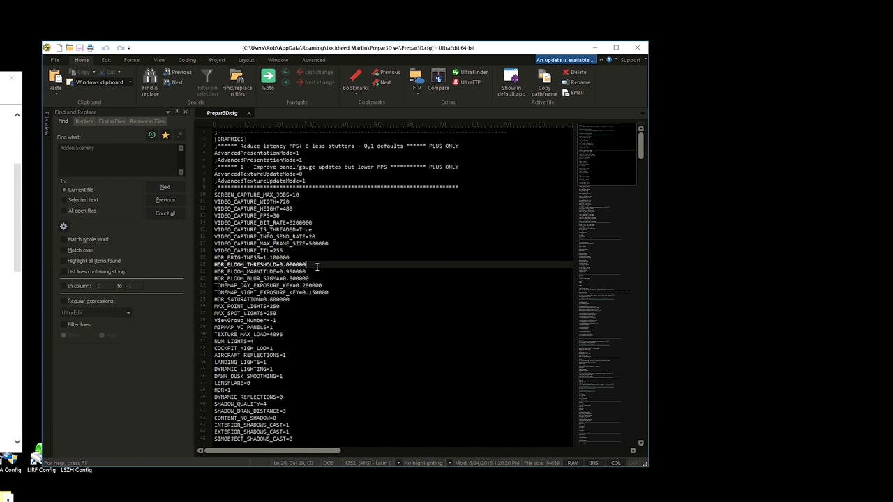
{"action": "left_click", "coordinate": [278, 237]}
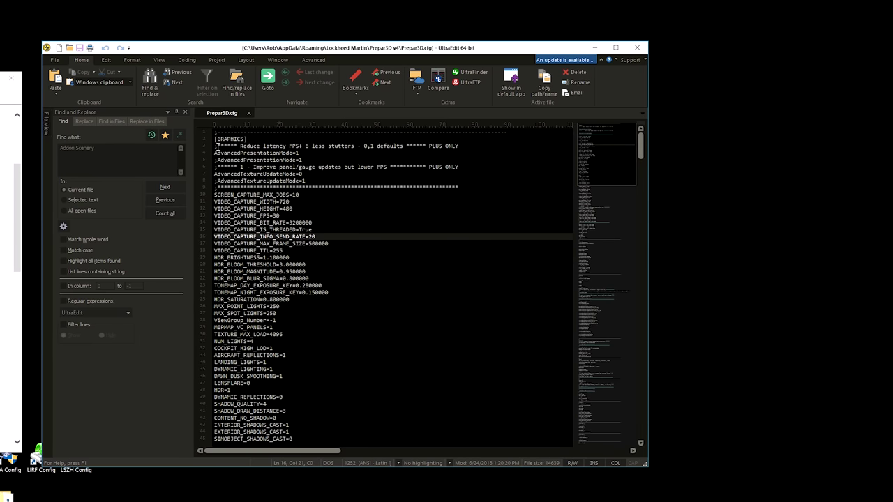
{"action": "left_click", "coordinate": [217, 146]}
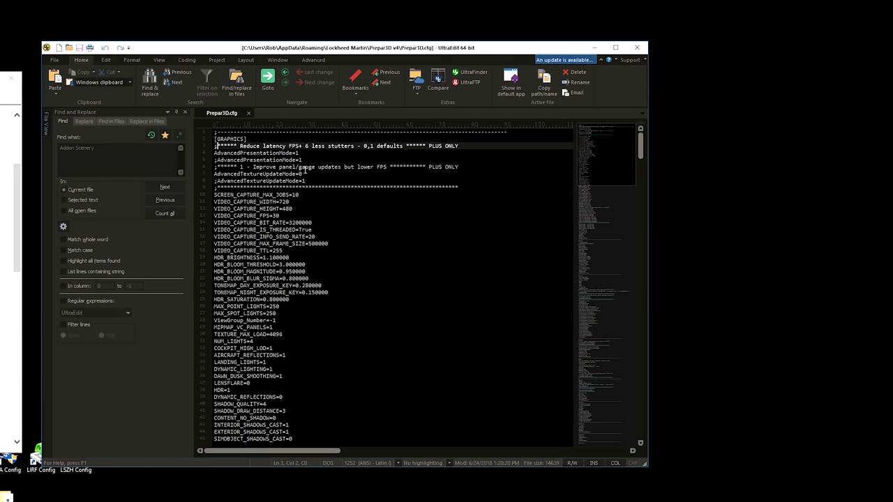
{"action": "left_click", "coordinate": [215, 146]}
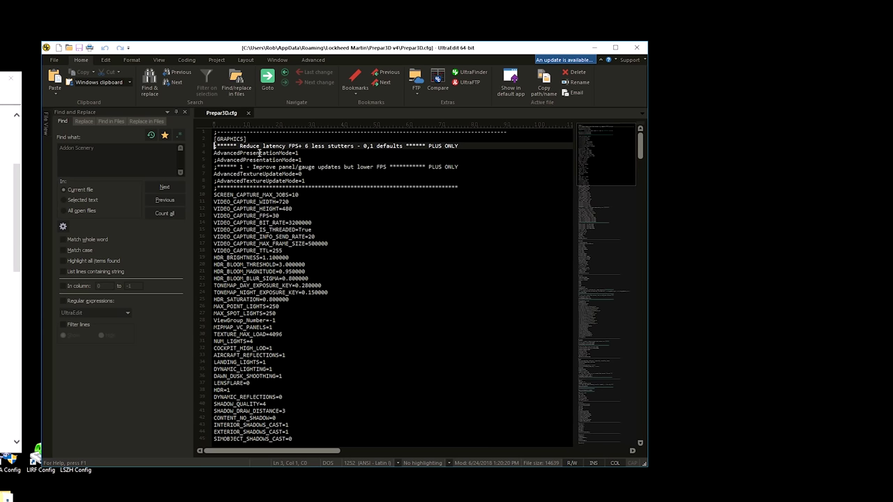
{"action": "left_click", "coordinate": [217, 153]}
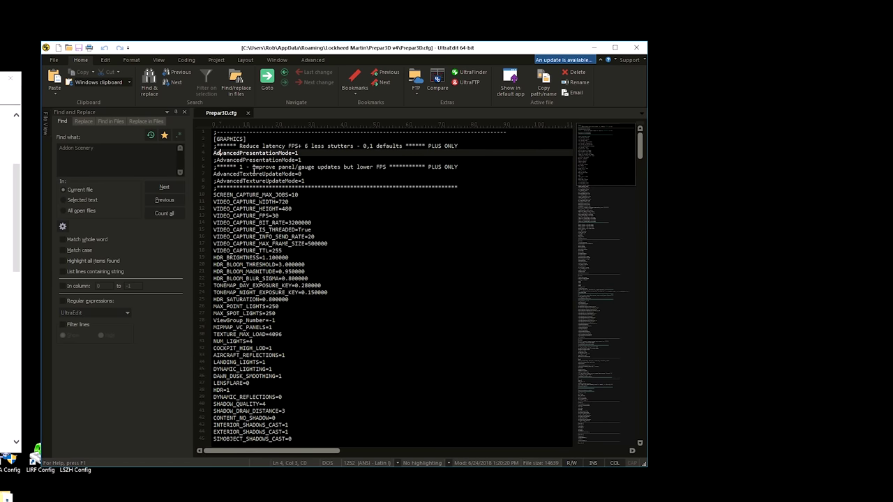
{"action": "scroll", "coordinate": [296, 266], "scroll_direction": "down", "scroll_amount": 6}
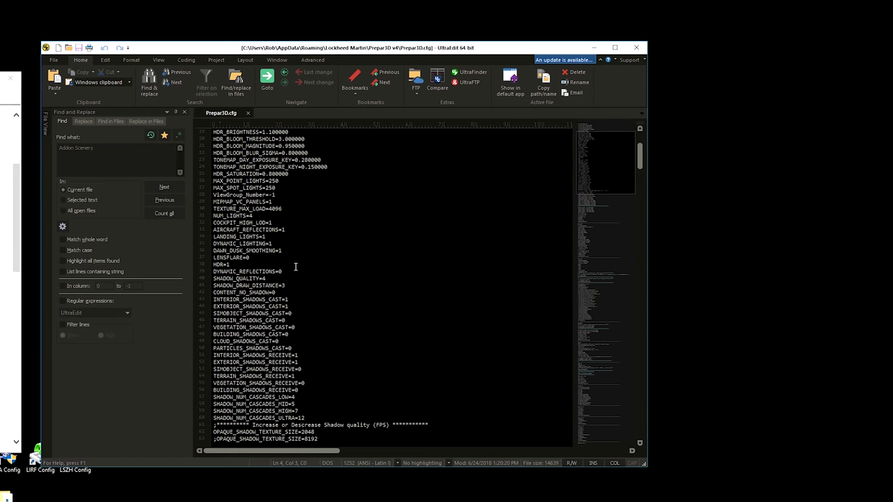
{"action": "scroll", "coordinate": [296, 266], "scroll_direction": "down", "scroll_amount": 4}
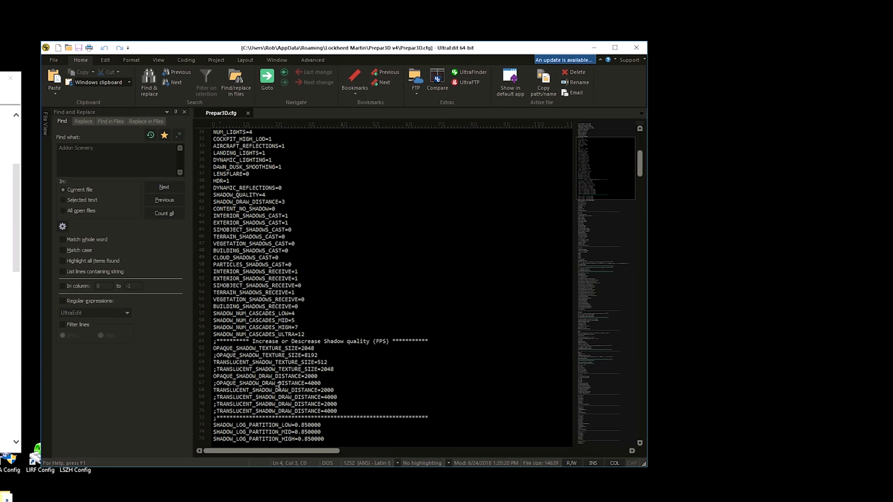
{"action": "scroll", "coordinate": [337, 380], "scroll_direction": "up", "scroll_amount": 10}
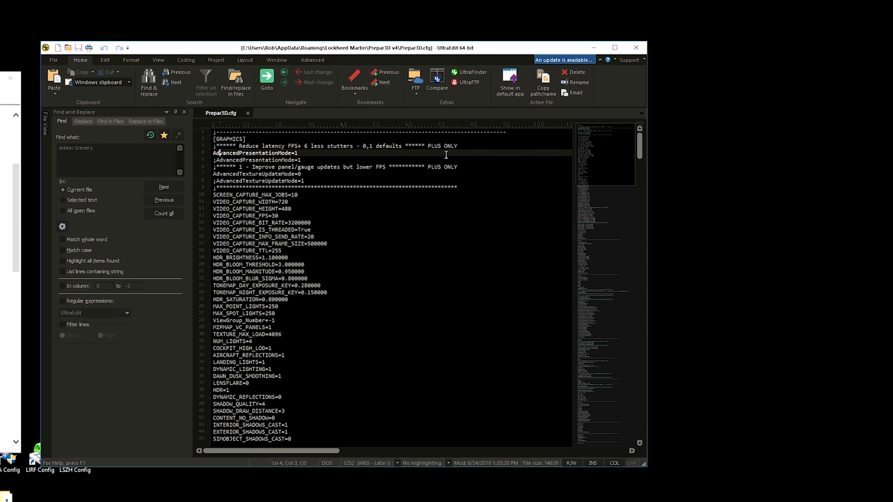
{"action": "left_click", "coordinate": [360, 187]}
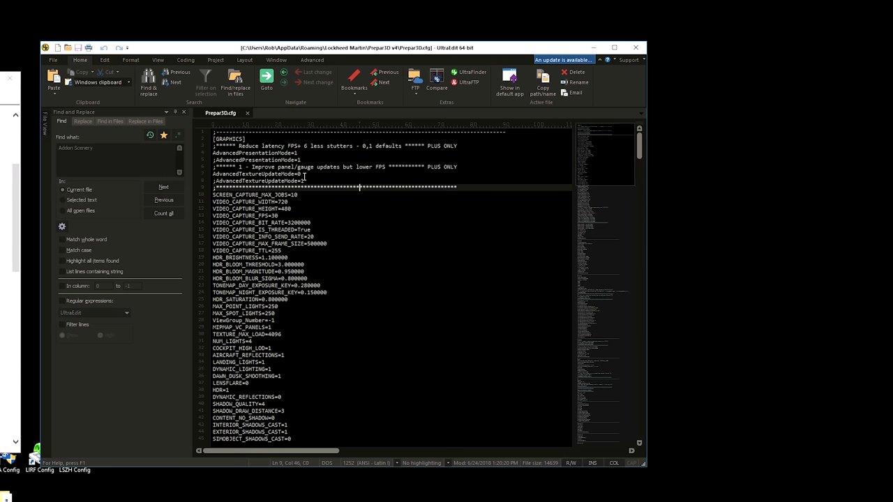
{"action": "left_click", "coordinate": [257, 140]}
{"action": "left_click", "coordinate": [242, 153]}
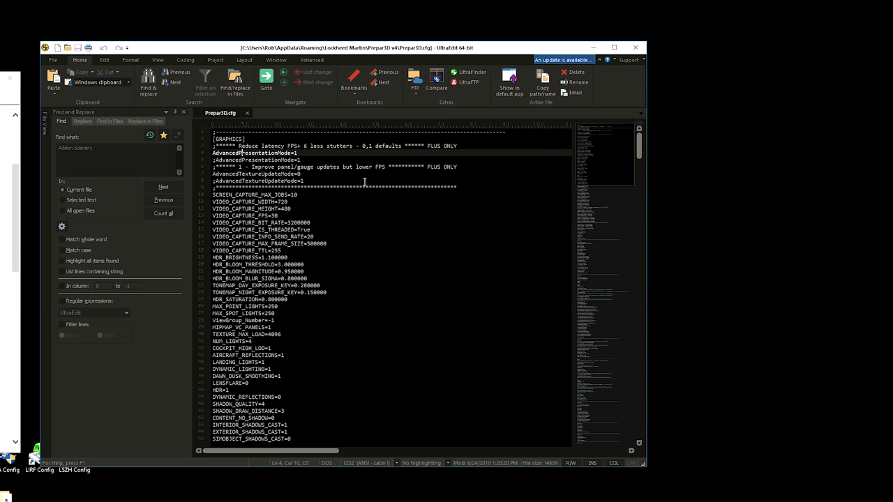
Step: Consult the presentation mode help again and set the uncommented AdvancedPresentationMode entry in the GRAPHICS section to 0
{"action": "key", "text": "alt+Tab"}
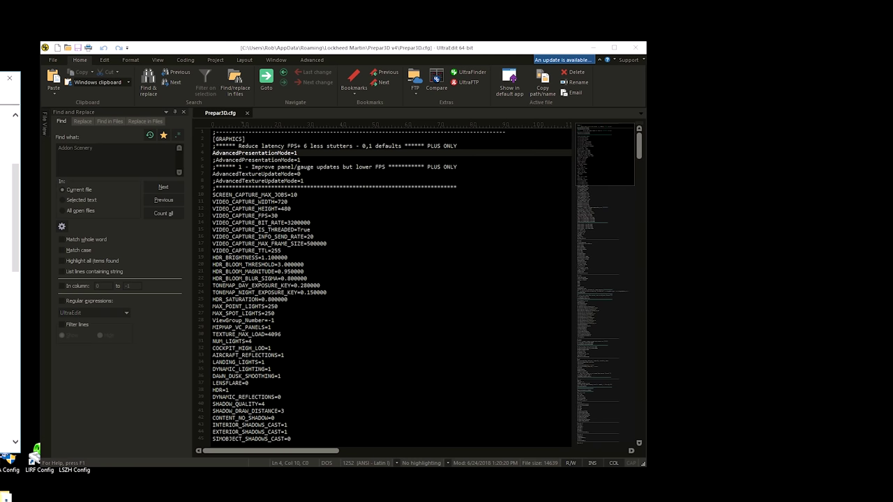
{"action": "scroll", "coordinate": [7, 279], "scroll_direction": "down", "scroll_amount": 5}
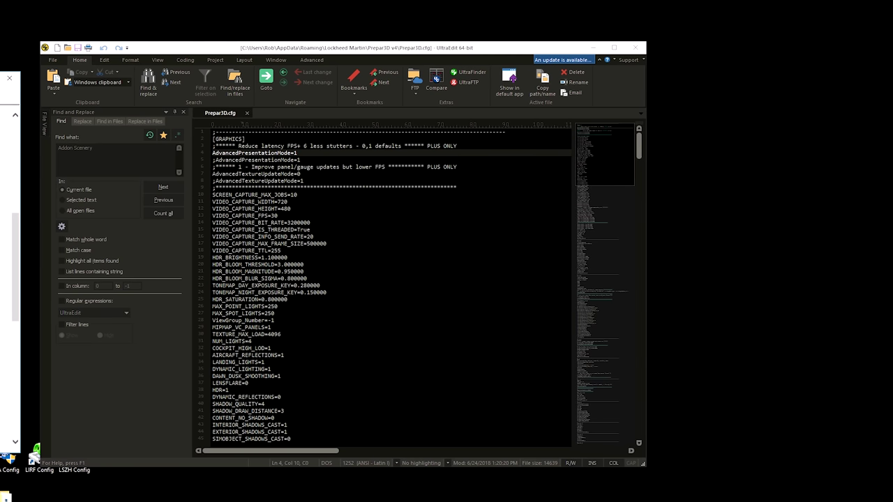
{"action": "left_click", "coordinate": [318, 155]}
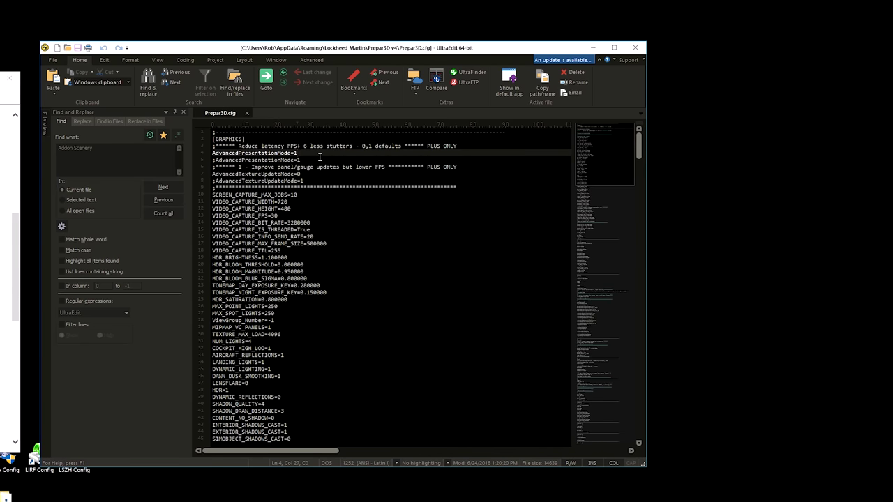
{"action": "key", "text": "BackSpace"}
{"action": "type", "text": "0"}
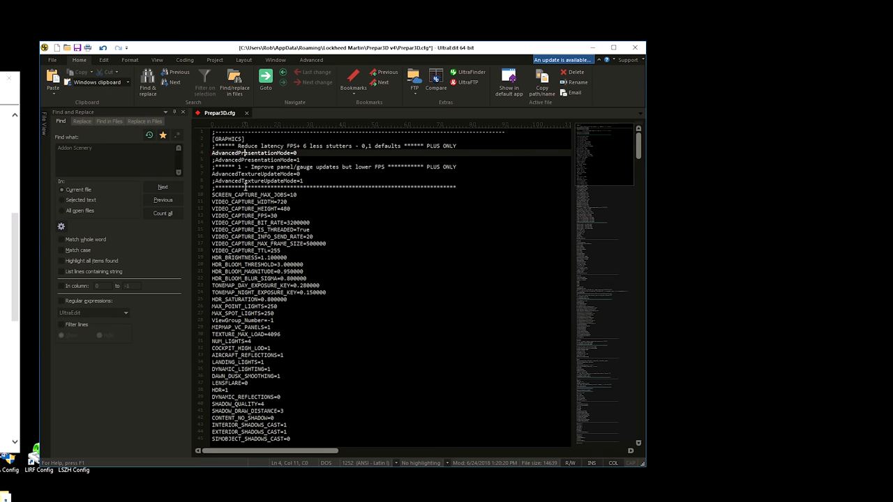
Step: Read further in the Learning Center's tuning help and locate the uncommented AdvancedTextureUpdateMode entry in the GRAPHICS section of Prepar3D.cfg
{"action": "key", "text": "alt+Tab"}
{"action": "scroll", "coordinate": [10, 279], "scroll_direction": "down", "scroll_amount": 3}
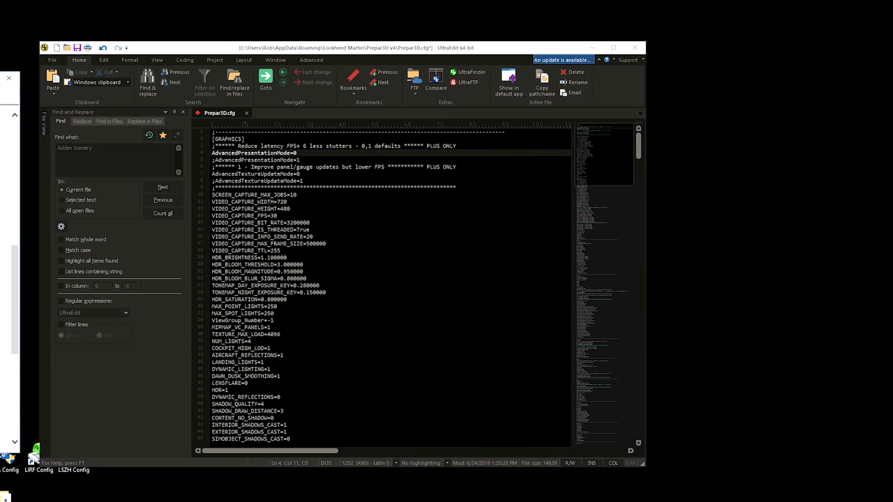
{"action": "scroll", "coordinate": [10, 279], "scroll_direction": "up", "scroll_amount": 3}
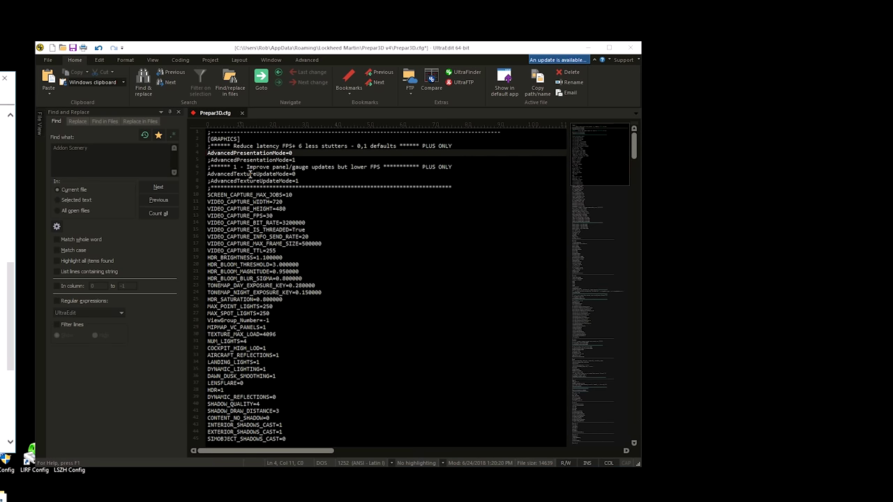
{"action": "left_click", "coordinate": [251, 174]}
Step: Examine the opaque and translucent shadow texture size and draw distance entries under the shadow quality comment in the GRAPHICS section
{"action": "scroll", "coordinate": [295, 213], "scroll_direction": "down", "scroll_amount": 6}
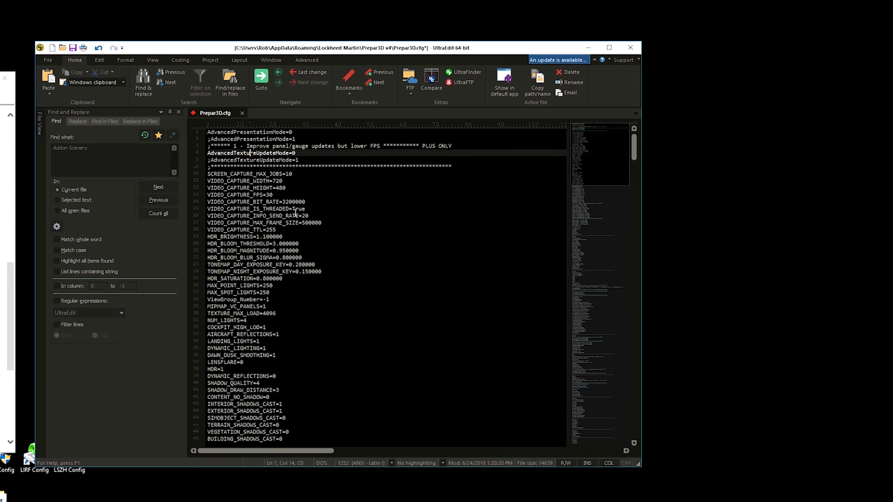
{"action": "scroll", "coordinate": [311, 217], "scroll_direction": "down", "scroll_amount": 6}
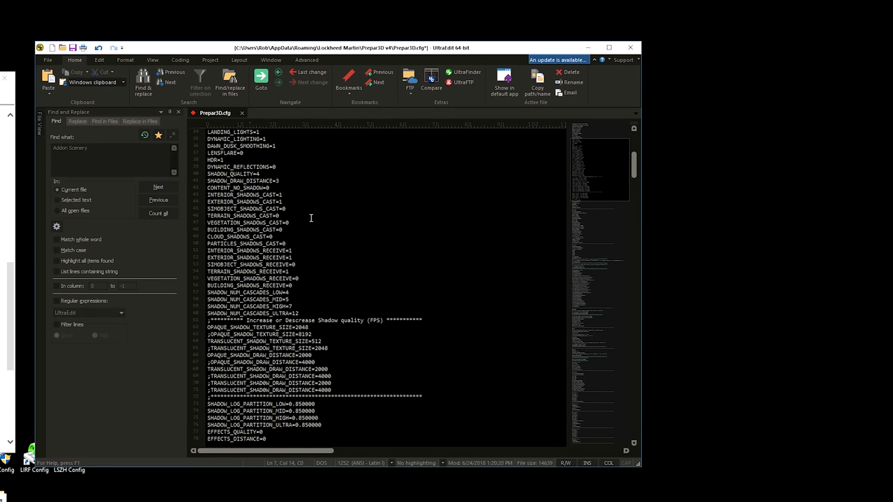
{"action": "scroll", "coordinate": [311, 218], "scroll_direction": "down", "scroll_amount": 2}
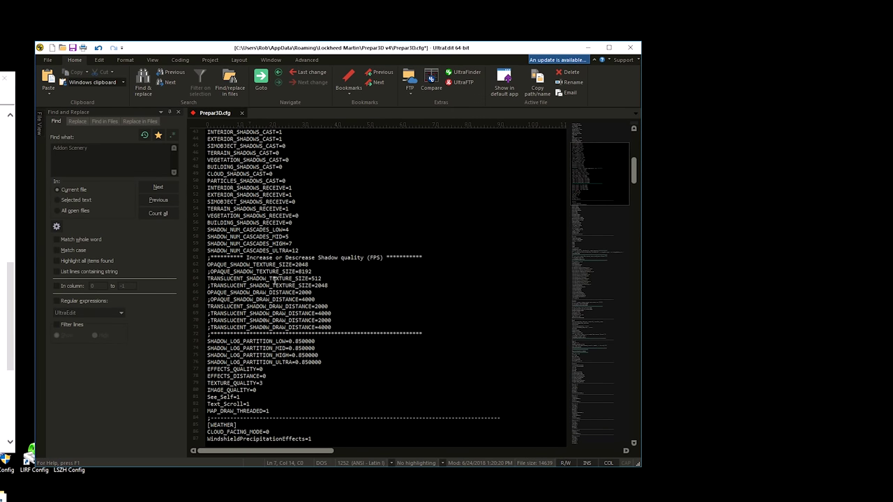
{"action": "left_click", "coordinate": [248, 258]}
{"action": "left_click", "coordinate": [225, 267]}
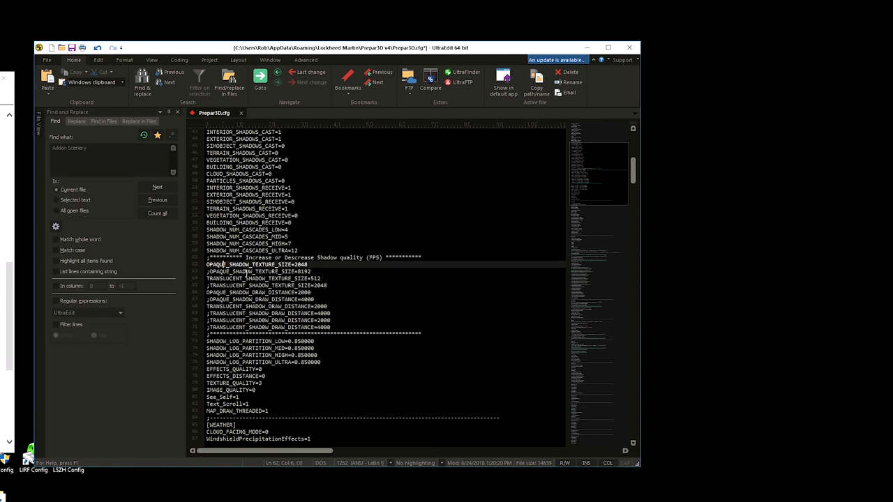
{"action": "left_click", "coordinate": [284, 265]}
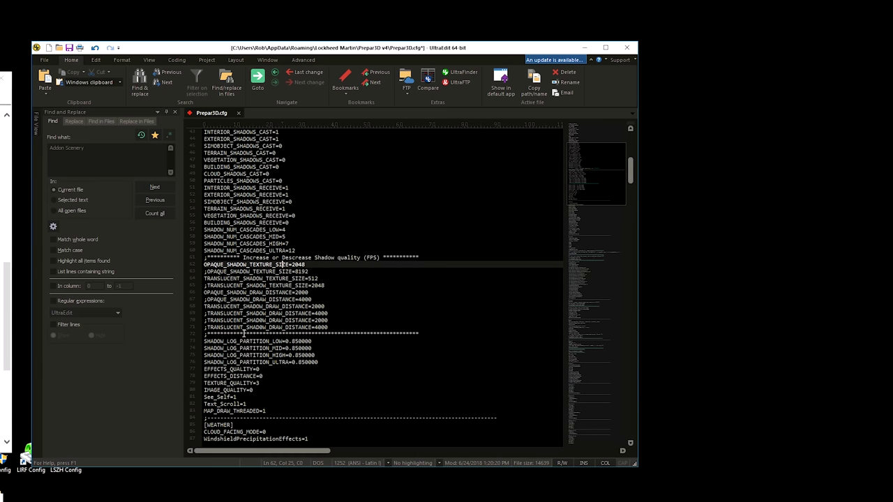
{"action": "left_click", "coordinate": [302, 265]}
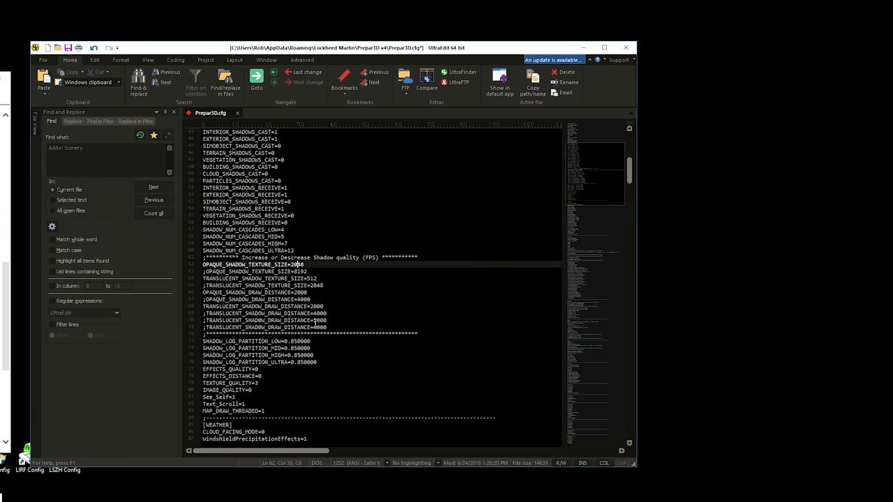
{"action": "left_click", "coordinate": [259, 320]}
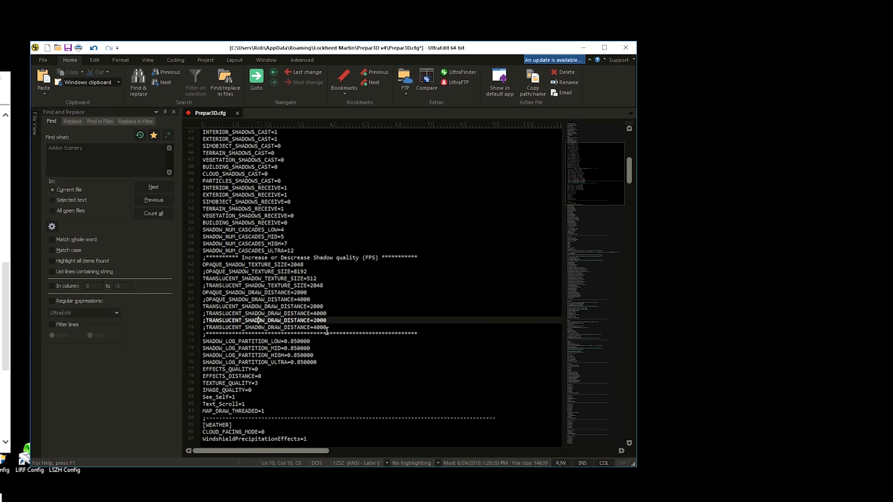
{"action": "left_click", "coordinate": [259, 307]}
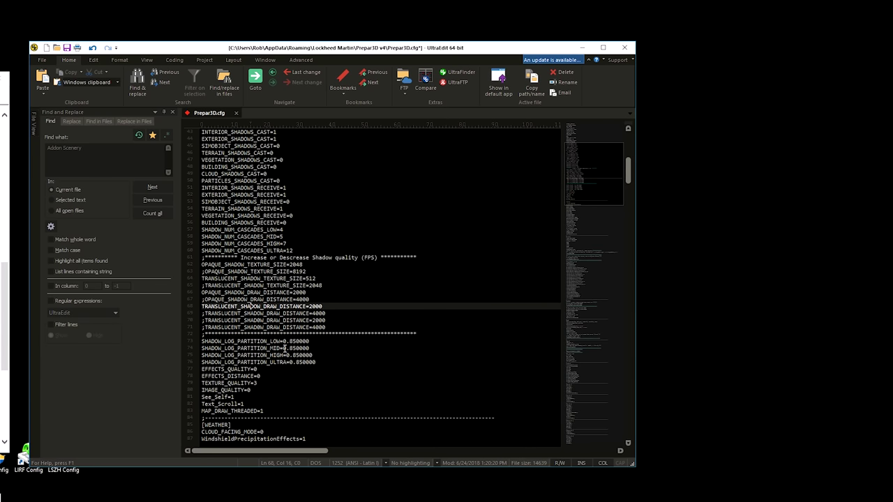
Step: Find the TextureMaxLoad entry in the DISPLAY section and read its tuning tip in the Learning Center, then put the help window aside
{"action": "scroll", "coordinate": [286, 335], "scroll_direction": "down", "scroll_amount": 1}
{"action": "scroll", "coordinate": [284, 349], "scroll_direction": "down", "scroll_amount": 5}
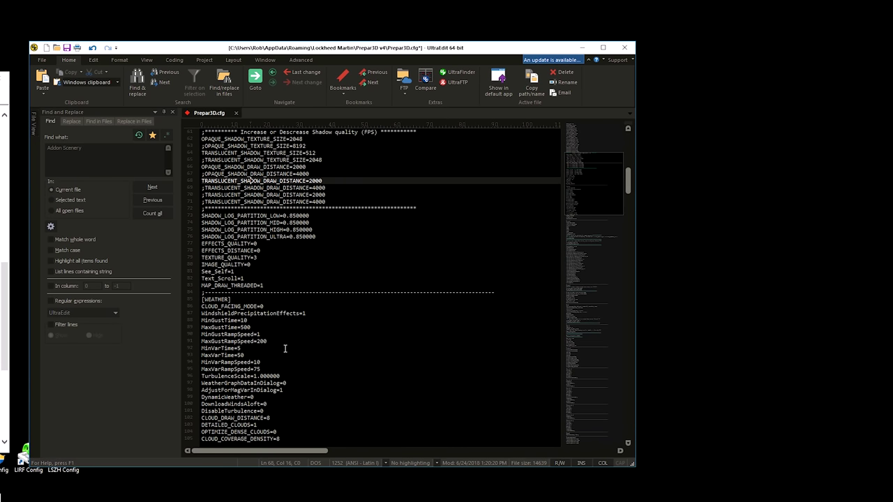
{"action": "scroll", "coordinate": [284, 336], "scroll_direction": "down", "scroll_amount": 7}
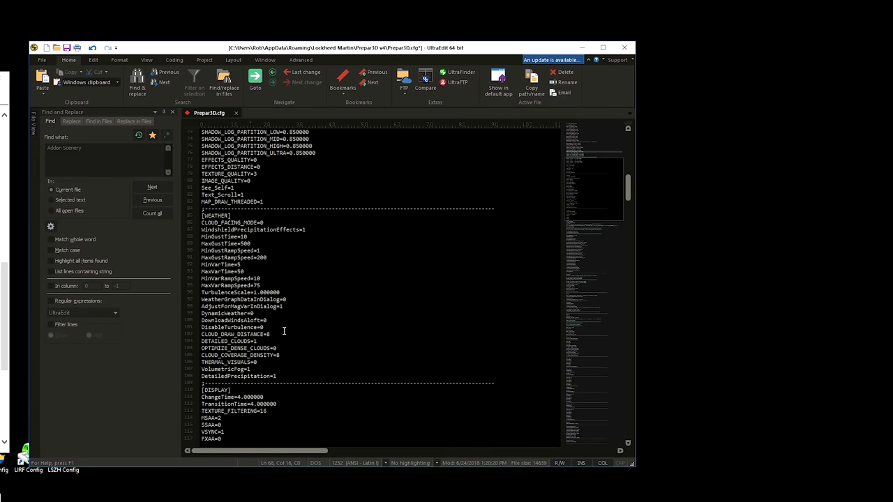
{"action": "scroll", "coordinate": [284, 331], "scroll_direction": "down", "scroll_amount": 3}
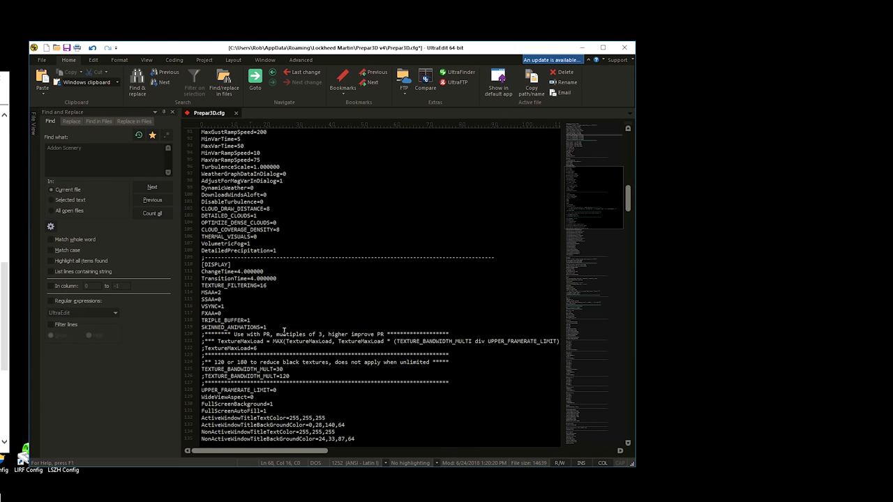
{"action": "scroll", "coordinate": [267, 337], "scroll_direction": "down", "scroll_amount": 1}
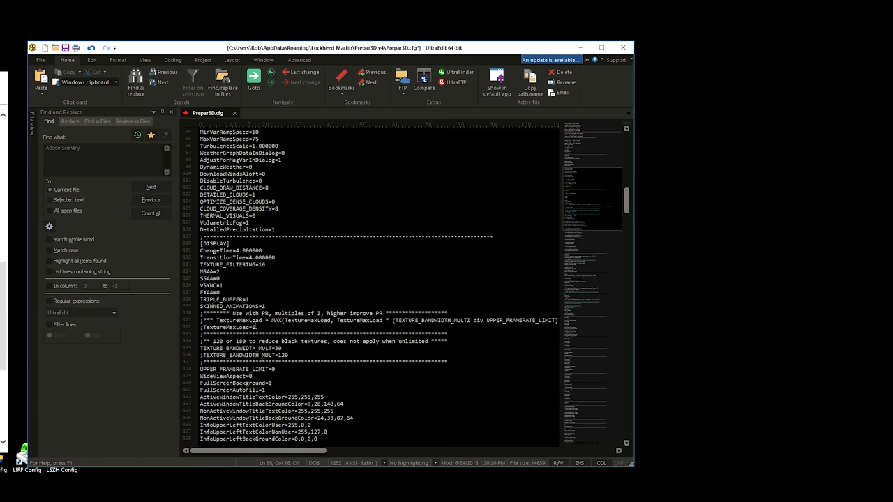
{"action": "key", "text": "alt+Tab"}
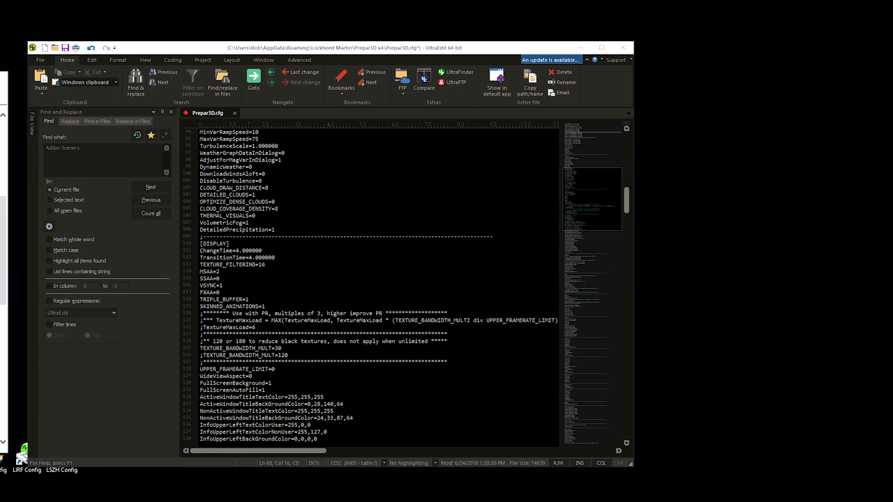
{"action": "left_click_drag", "start_coordinate": [1, 82], "coordinate": [312, 86]}
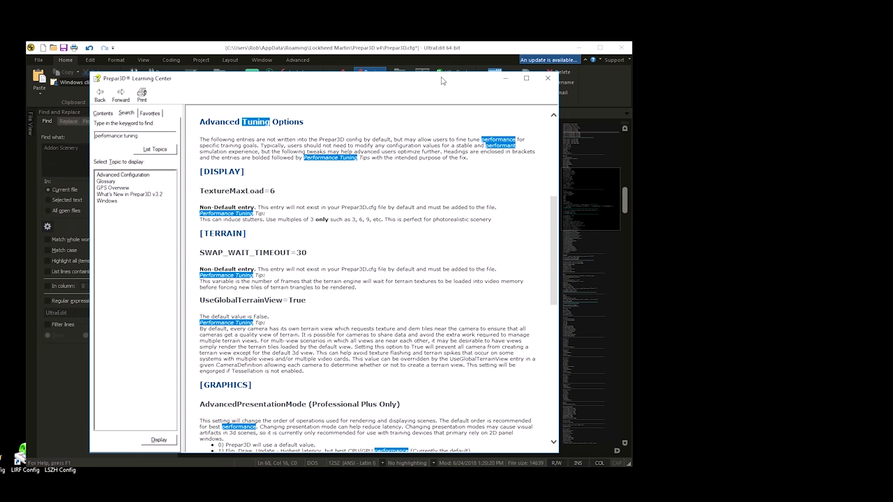
{"action": "left_click_drag", "start_coordinate": [444, 79], "coordinate": [0, 157]}
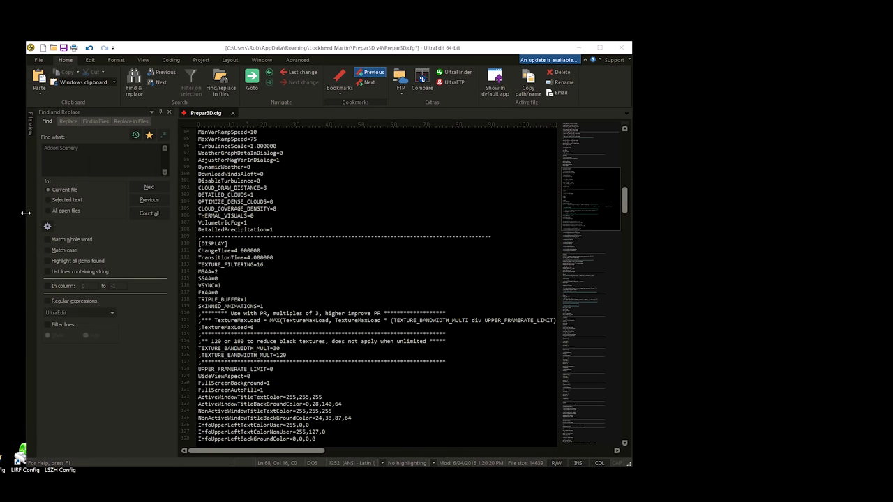
Step: Examine the commented TextureMaxLoad formula and its relation to the TEXTURE_BANDWIDTH_MULT entries in the DISPLAY section
{"action": "left_click", "coordinate": [281, 325]}
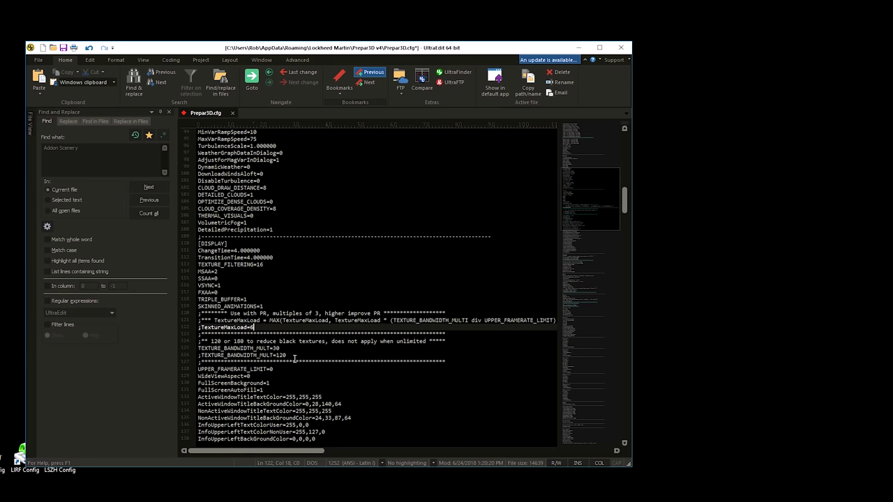
{"action": "left_click", "coordinate": [294, 320]}
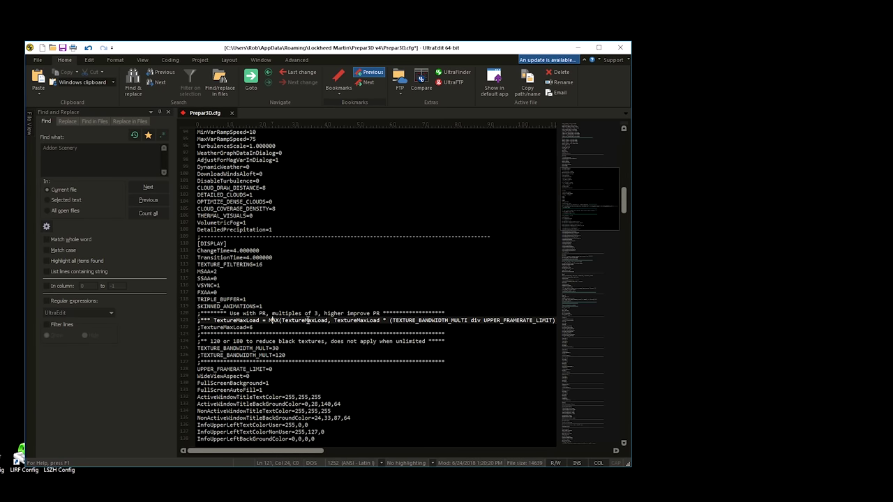
{"action": "left_click", "coordinate": [360, 320]}
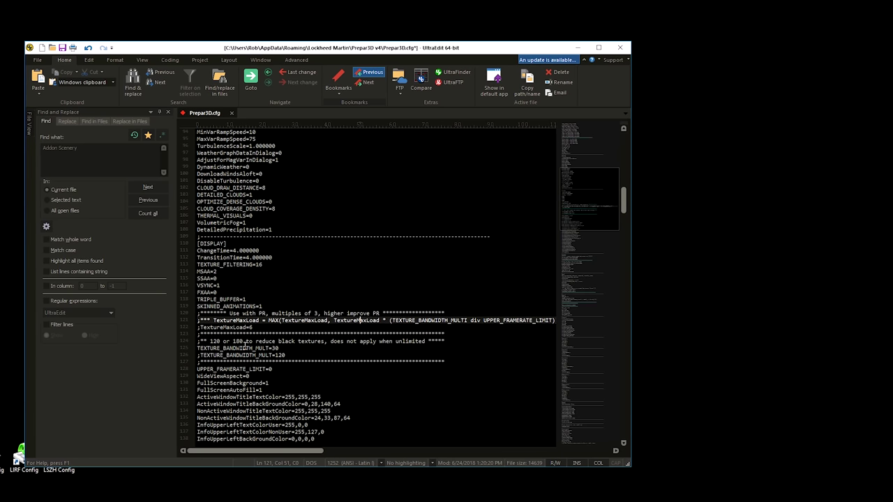
{"action": "left_click", "coordinate": [244, 348]}
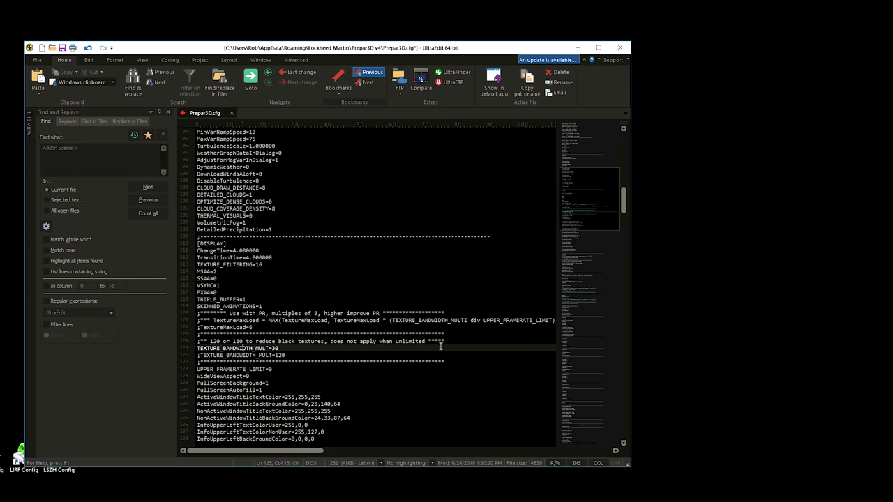
{"action": "left_click", "coordinate": [443, 319]}
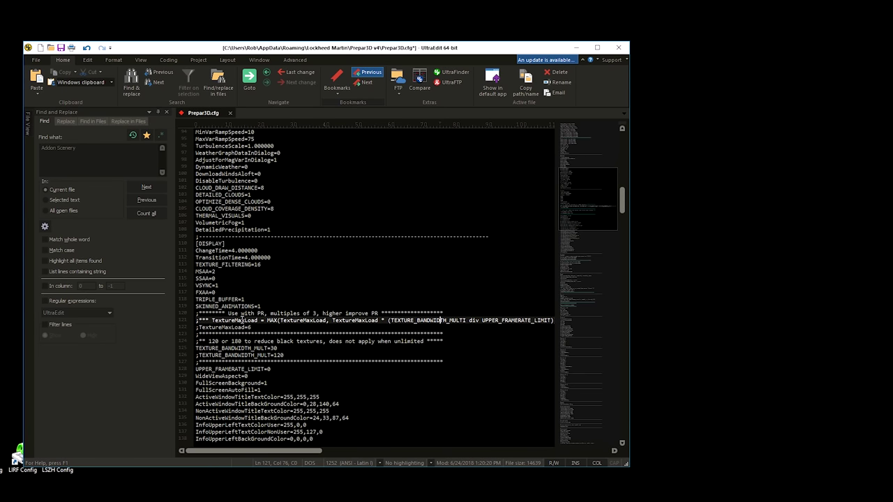
{"action": "left_click", "coordinate": [302, 320]}
{"action": "left_click", "coordinate": [368, 322]}
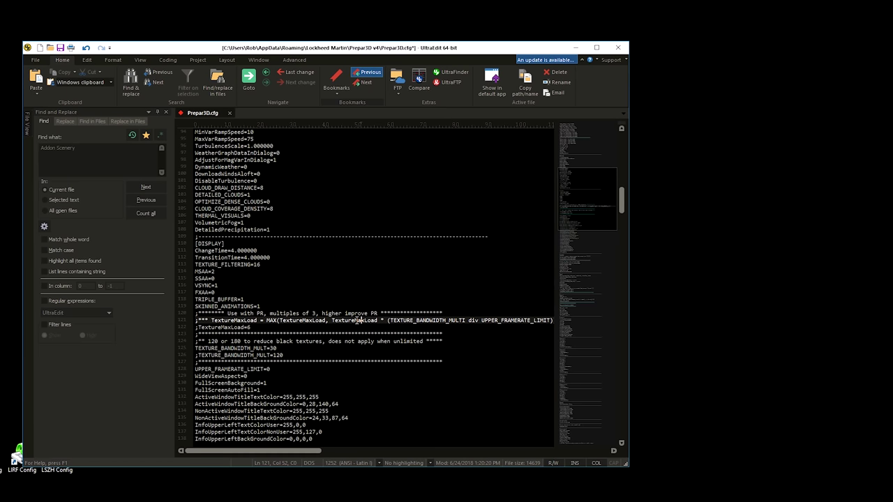
{"action": "left_click", "coordinate": [300, 320]}
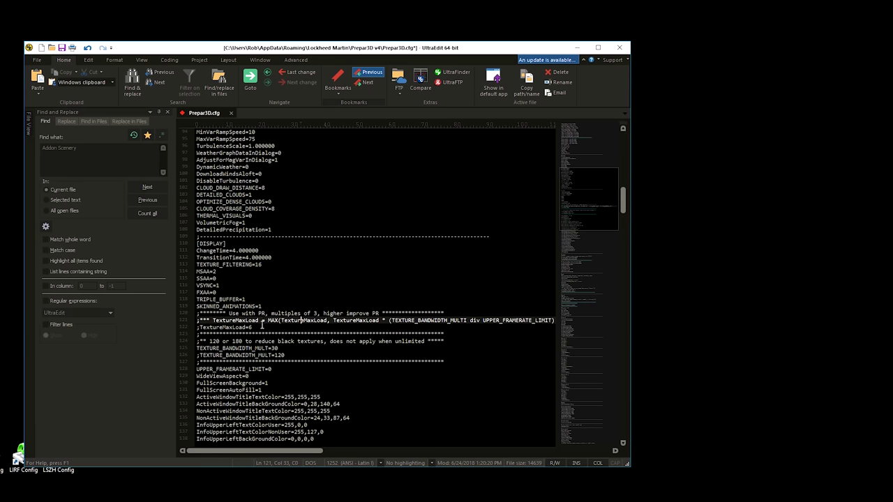
{"action": "left_click", "coordinate": [261, 327]}
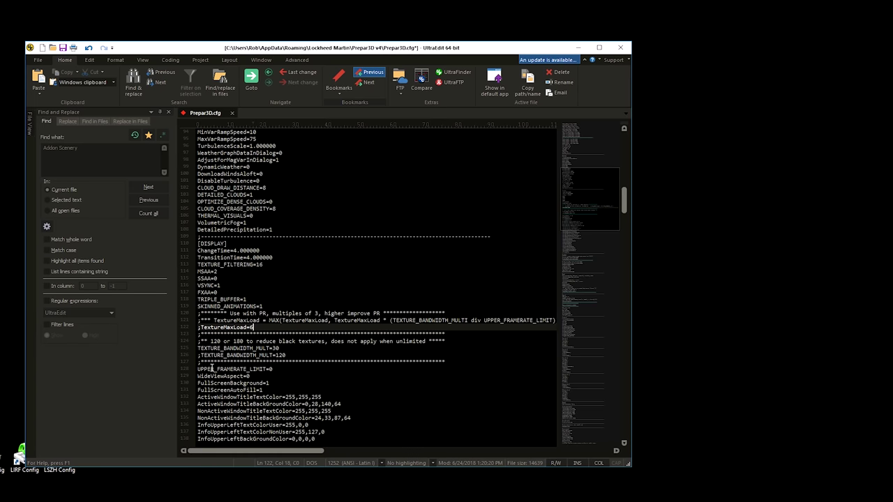
Step: Compare the commented and active AUTOGEN_DRAW_DISTANCE entries in the SCENERY section
{"action": "left_click", "coordinate": [286, 383]}
{"action": "scroll", "coordinate": [289, 379], "scroll_direction": "down", "scroll_amount": 14}
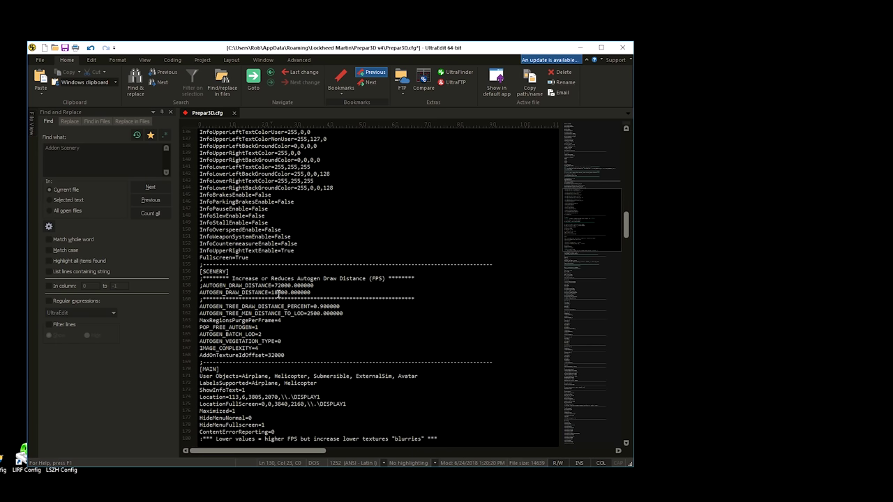
{"action": "left_click", "coordinate": [278, 293]}
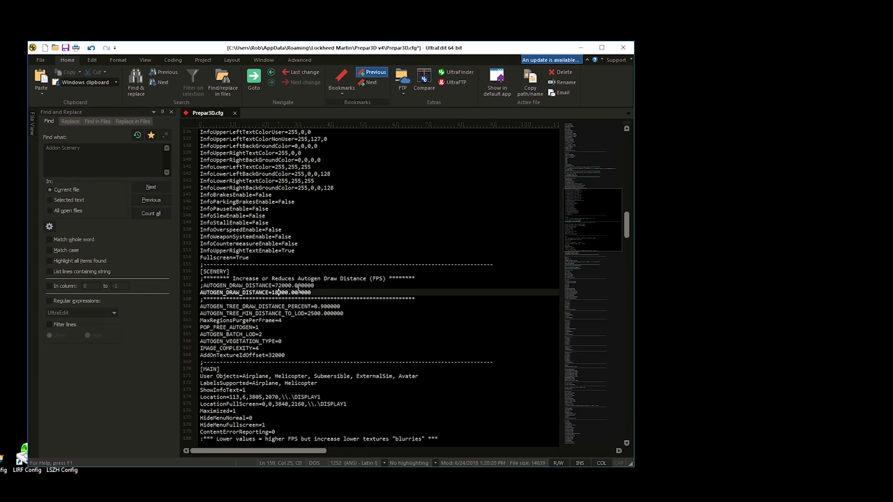
{"action": "left_click", "coordinate": [286, 285]}
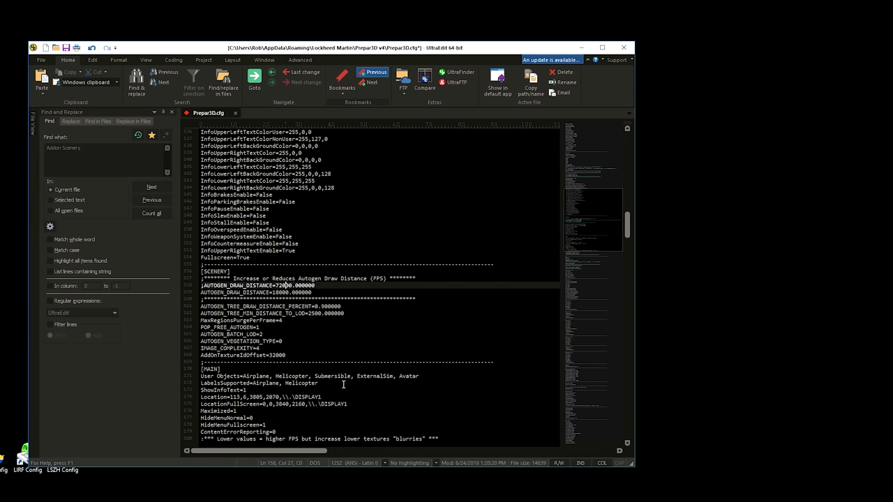
{"action": "scroll", "coordinate": [343, 384], "scroll_direction": "down", "scroll_amount": 2}
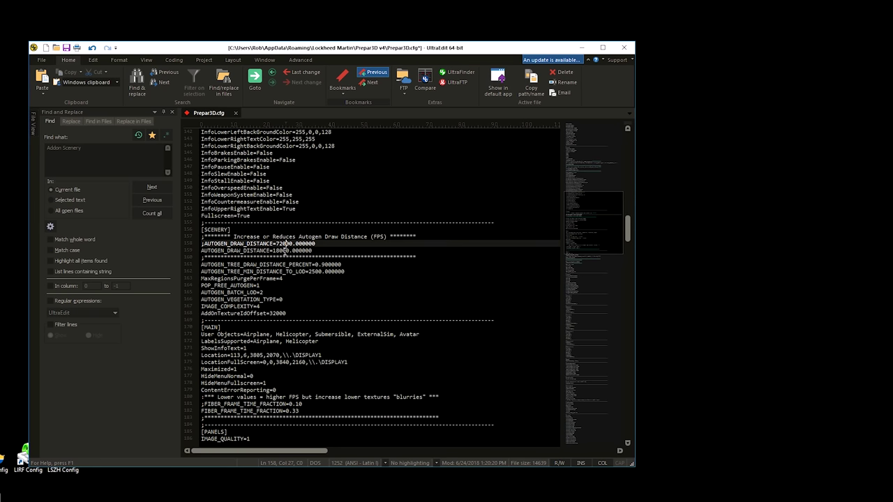
{"action": "left_click", "coordinate": [283, 251]}
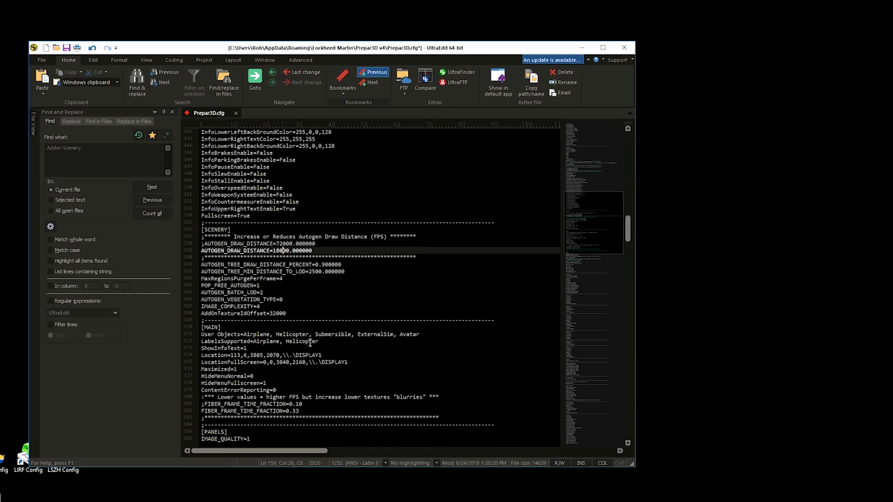
Step: Comment out the active FIBER_FRAME_TIME_FRACTION=0.33 entry in the MAIN section with a semicolon
{"action": "scroll", "coordinate": [310, 343], "scroll_direction": "down", "scroll_amount": 2}
{"action": "scroll", "coordinate": [309, 342], "scroll_direction": "down", "scroll_amount": 1}
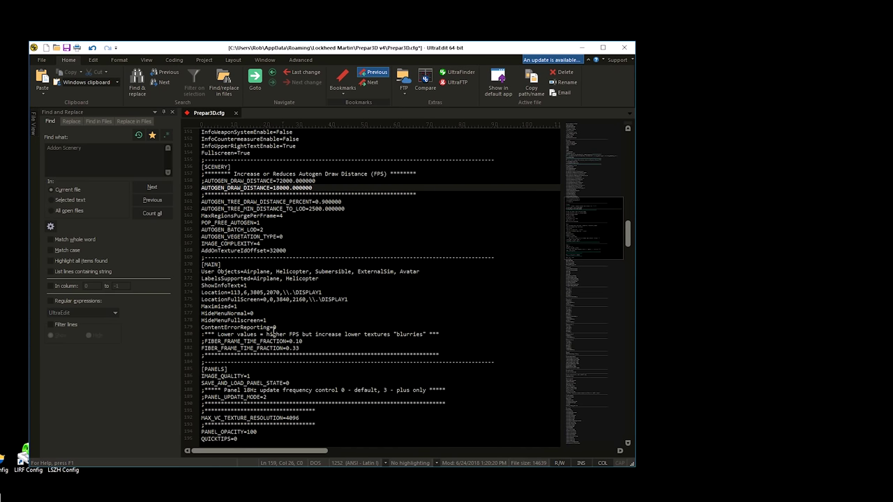
{"action": "left_click", "coordinate": [263, 335]}
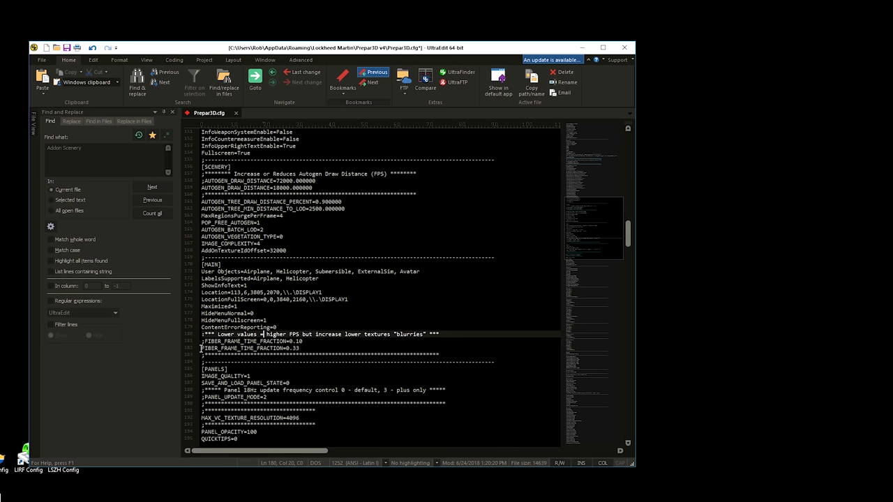
{"action": "left_click", "coordinate": [201, 349]}
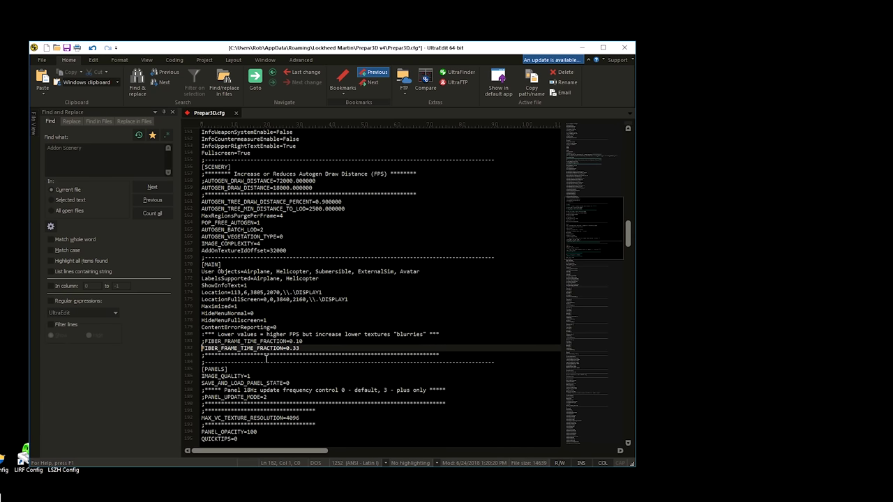
{"action": "type", "text": ";"}
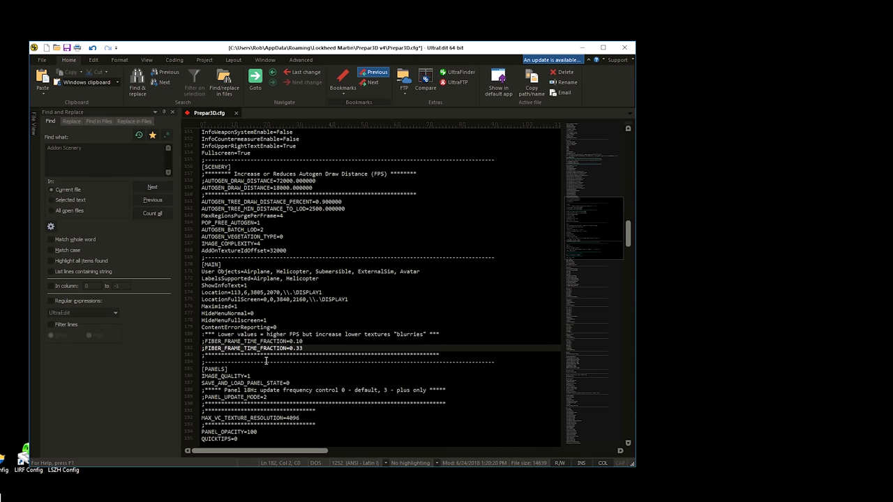
Step: Compare the two commented FIBER_FRAME_TIME_FRACTION entries, 0.10 and 0.33, under the "blurries" comment in the MAIN section
{"action": "key", "text": "End"}
{"action": "key", "text": "shift+Left"}
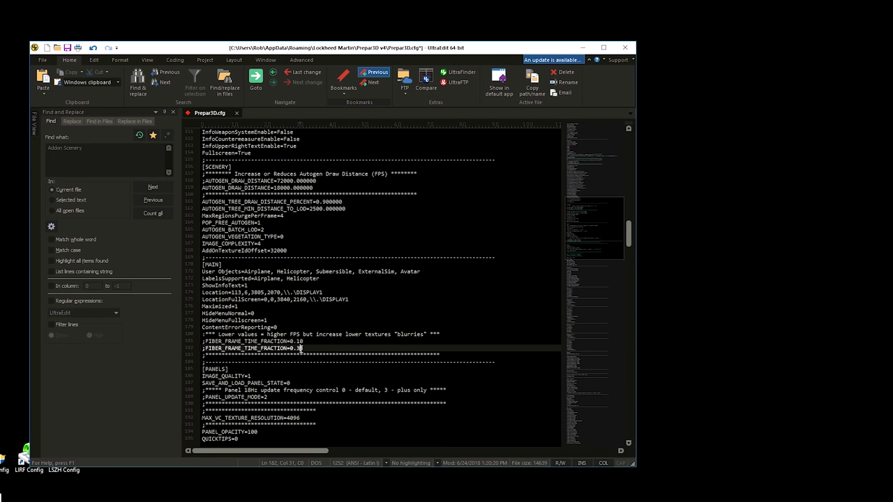
{"action": "type", "text": "3"}
{"action": "left_click", "coordinate": [315, 343]}
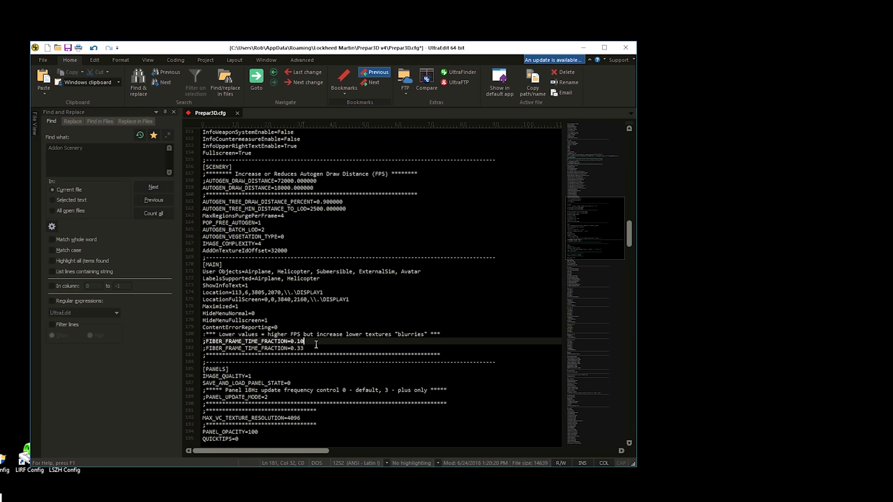
{"action": "left_click", "coordinate": [302, 341]}
{"action": "key", "text": "BackSpace"}
{"action": "type", "text": "3"}
{"action": "key", "text": "BackSpace"}
{"action": "type", "text": "1"}
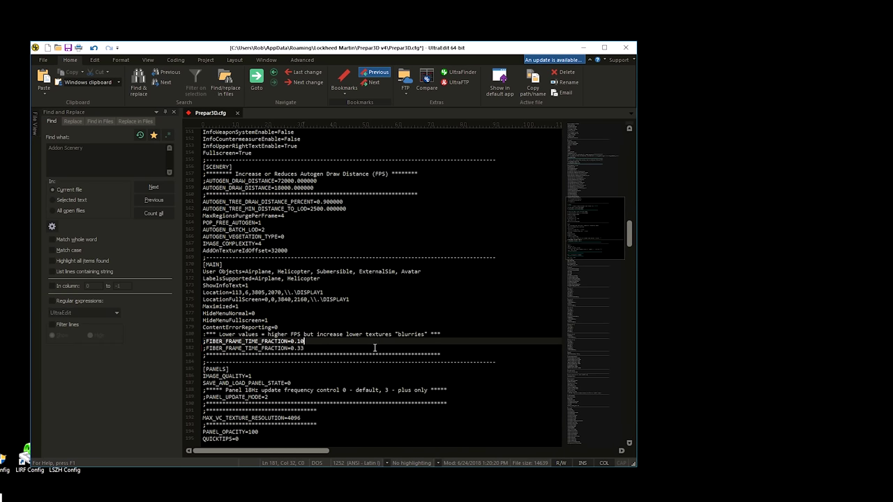
{"action": "left_click", "coordinate": [316, 349]}
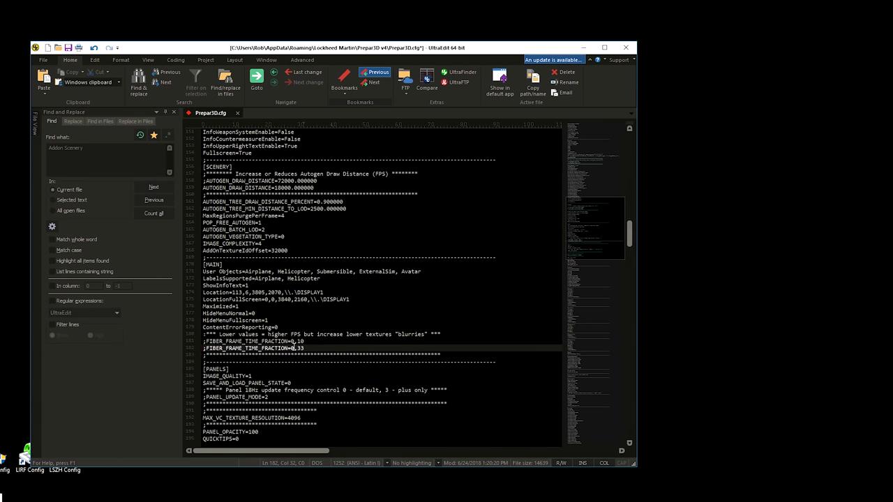
{"action": "left_click", "coordinate": [305, 342]}
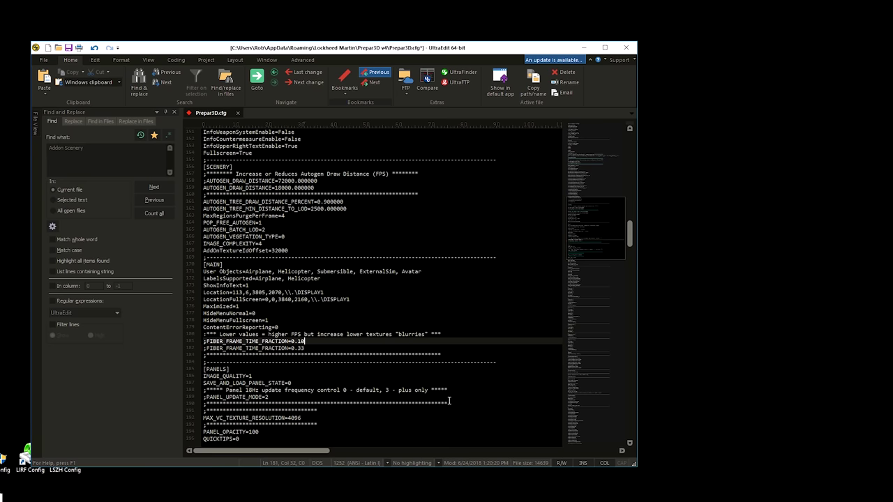
Step: Save the edited Prepar3D.cfg file and place the cursor on the IMAGE_QUALITY entry in the PANELS section
{"action": "left_click", "coordinate": [256, 383]}
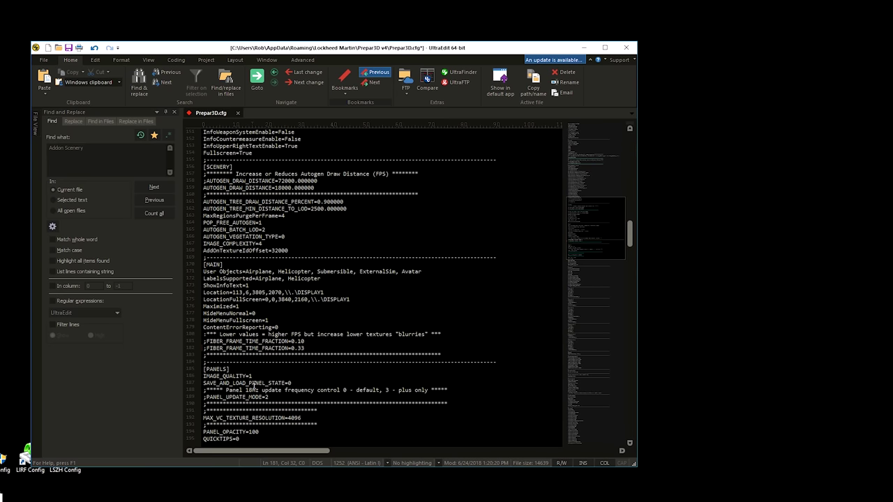
{"action": "left_click", "coordinate": [68, 47]}
{"action": "left_click", "coordinate": [284, 378]}
{"action": "scroll", "coordinate": [283, 377], "scroll_direction": "down", "scroll_amount": 1}
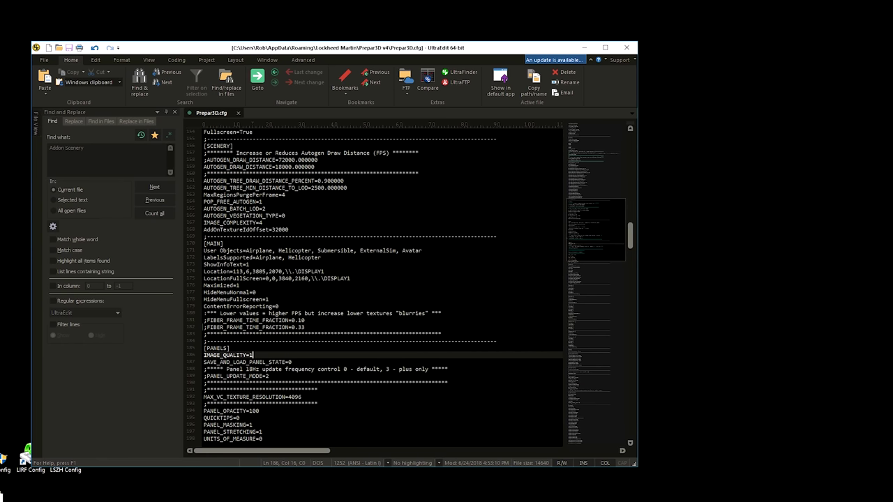
Step: Read the PANEL_UPDATE_MODE options in the Prepar3D Learning Center, put the help window aside and find the commented entry in the PANELS section
{"action": "key", "text": "alt+Tab"}
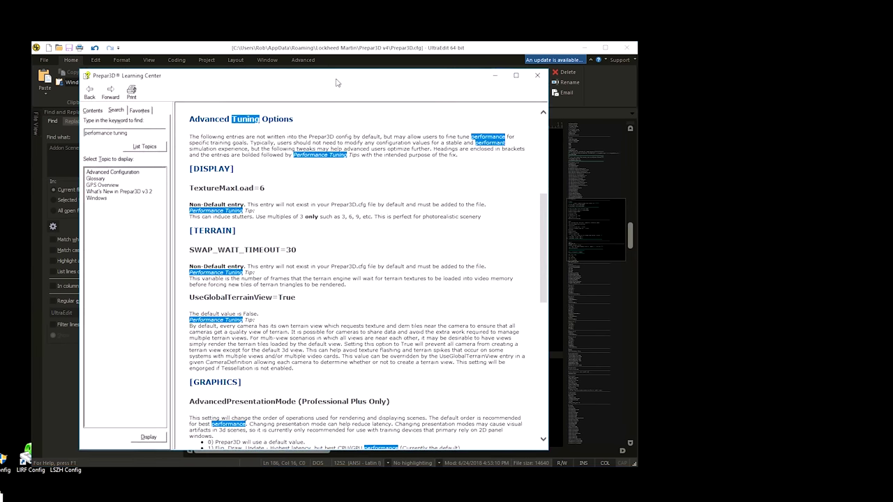
{"action": "scroll", "coordinate": [314, 333], "scroll_direction": "down", "scroll_amount": 3}
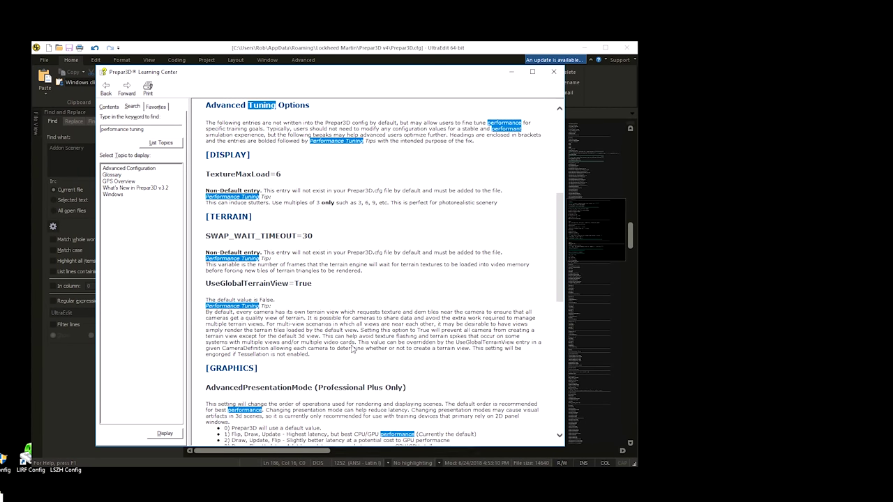
{"action": "scroll", "coordinate": [362, 335], "scroll_direction": "down", "scroll_amount": 3}
{"action": "scroll", "coordinate": [362, 335], "scroll_direction": "down", "scroll_amount": 2}
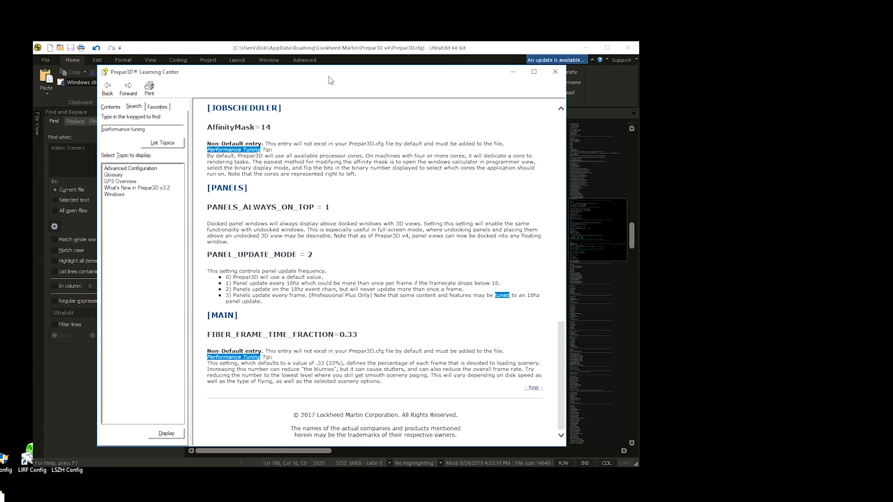
{"action": "left_click", "coordinate": [555, 72]}
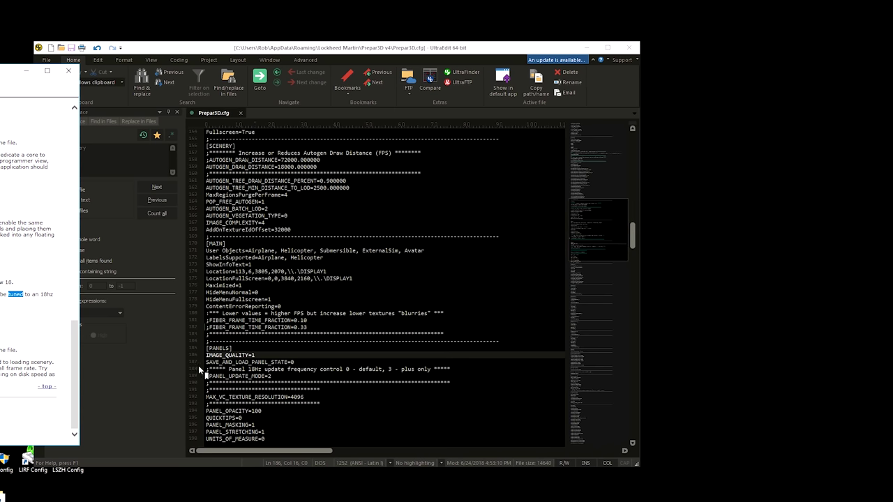
{"action": "left_click", "coordinate": [342, 376]}
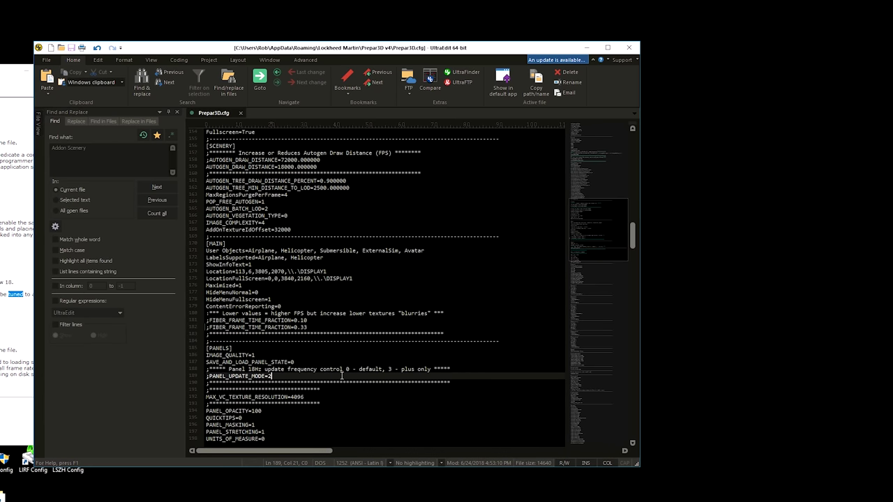
{"action": "scroll", "coordinate": [347, 388], "scroll_direction": "down", "scroll_amount": 1}
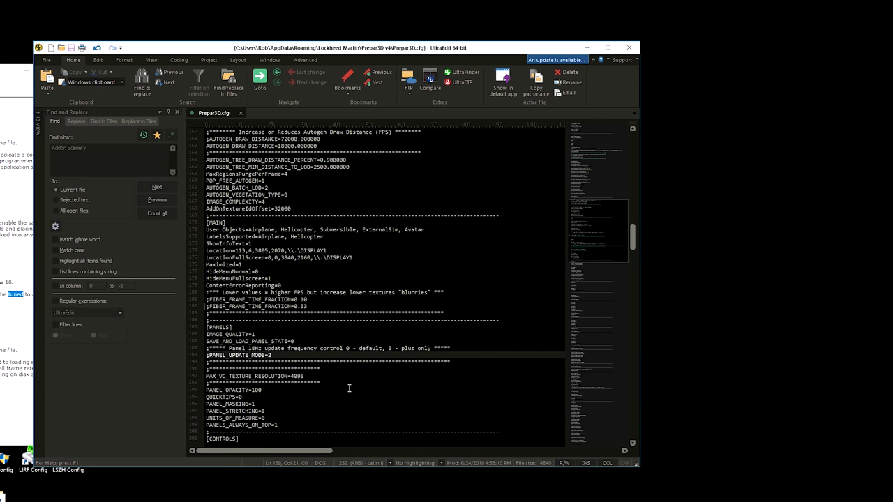
Step: Examine the MAX_VC_TEXTURE_RESOLUTION entry and its value in the PANELS section
{"action": "scroll", "coordinate": [349, 388], "scroll_direction": "down", "scroll_amount": 1}
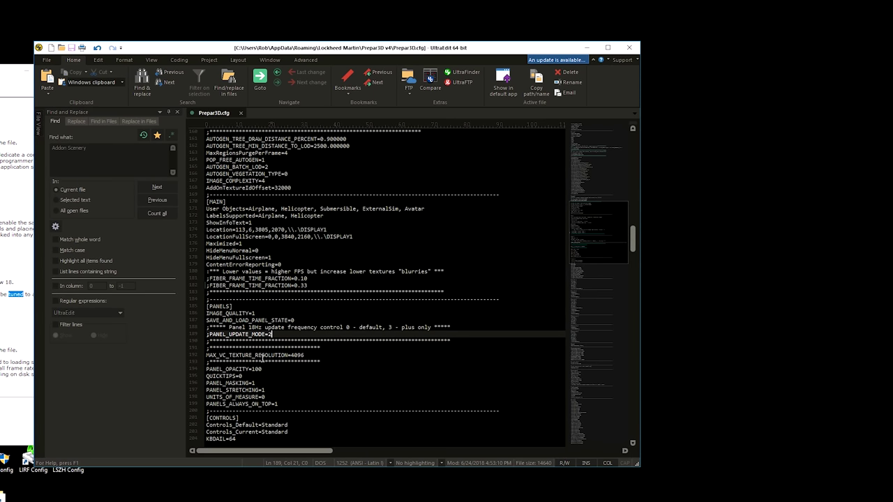
{"action": "left_click", "coordinate": [314, 356]}
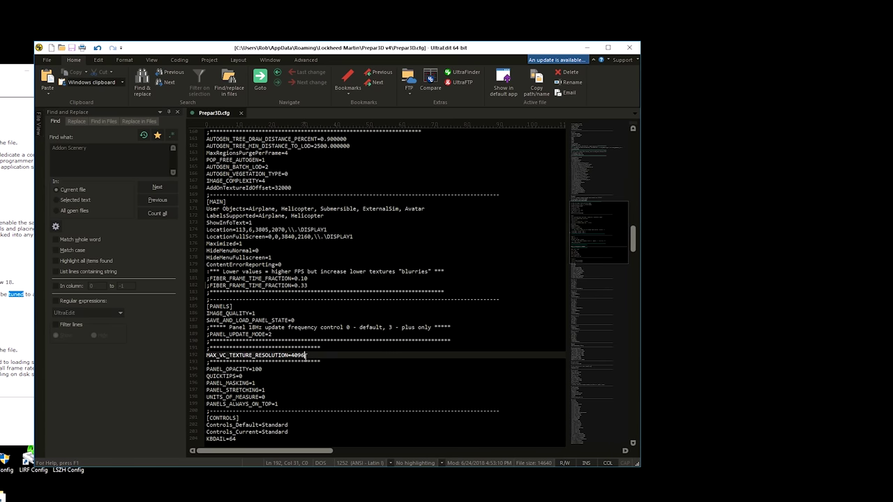
{"action": "key", "text": "Left"}
{"action": "key", "text": "Left"}
{"action": "key", "text": "Left"}
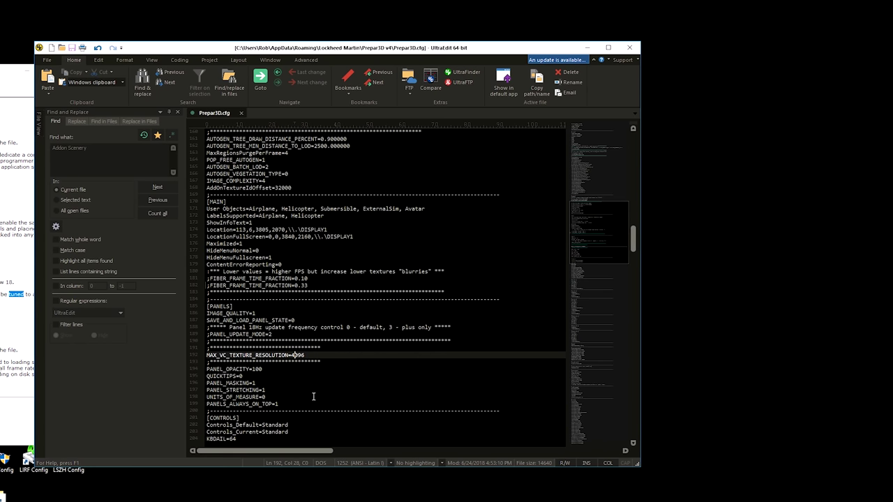
{"action": "left_click", "coordinate": [299, 354]}
{"action": "left_click", "coordinate": [327, 370]}
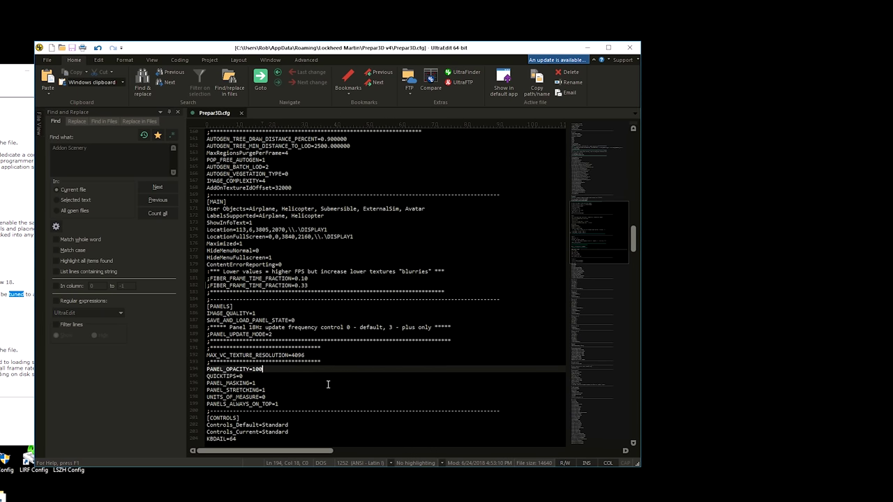
{"action": "left_click", "coordinate": [300, 354]}
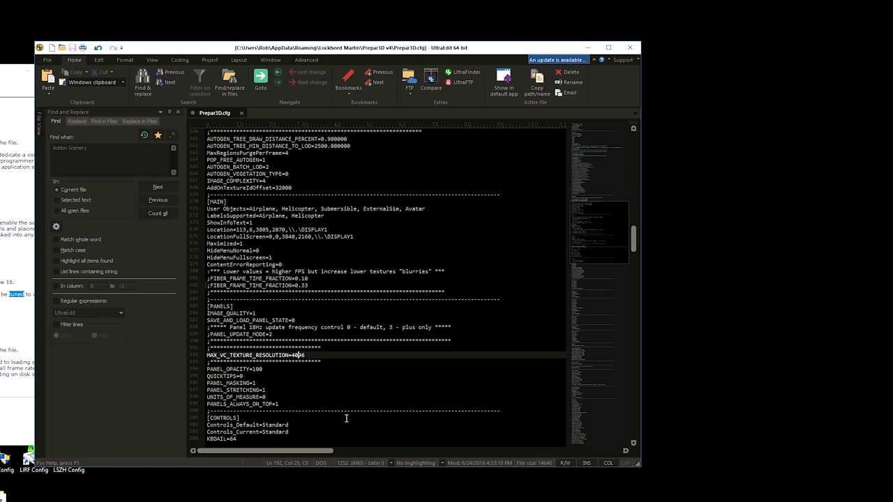
Step: Look through the sections following PANELS, from CONTROLS down to the TERRAIN section
{"action": "scroll", "coordinate": [346, 419], "scroll_direction": "down", "scroll_amount": 9}
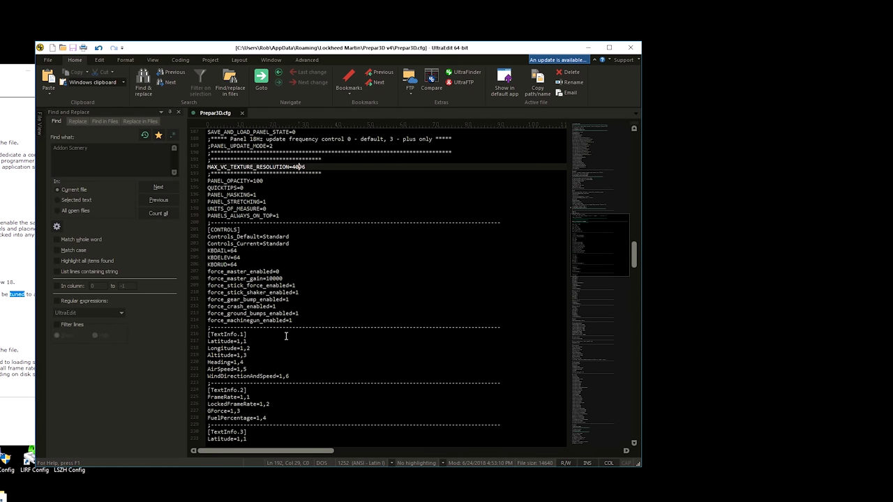
{"action": "scroll", "coordinate": [284, 237], "scroll_direction": "down", "scroll_amount": 1}
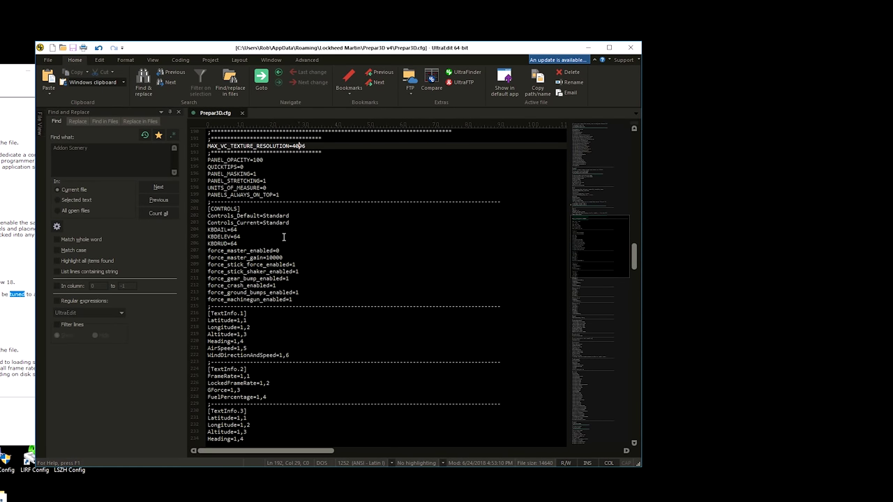
{"action": "scroll", "coordinate": [284, 237], "scroll_direction": "down", "scroll_amount": 12}
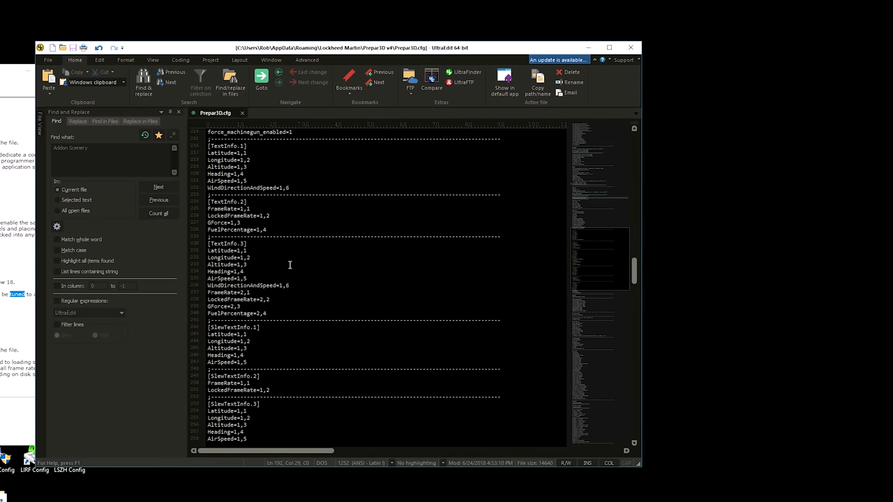
{"action": "scroll", "coordinate": [289, 265], "scroll_direction": "down", "scroll_amount": 6}
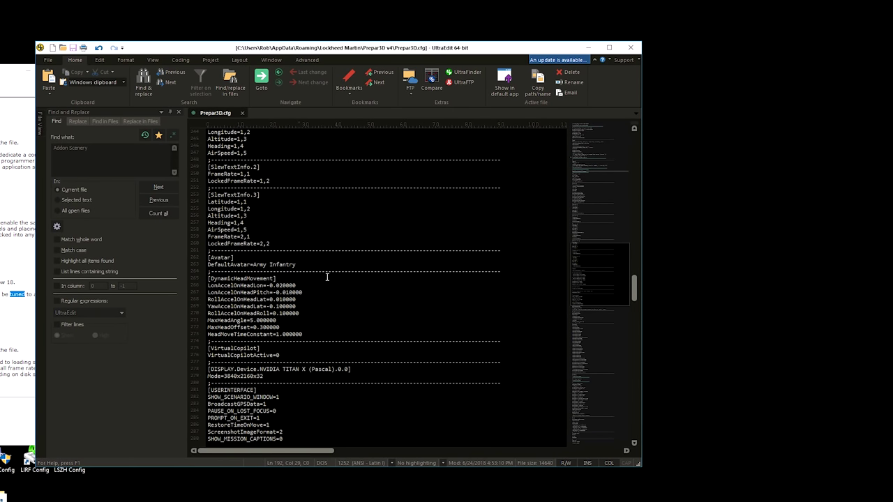
{"action": "scroll", "coordinate": [331, 276], "scroll_direction": "down", "scroll_amount": 2}
{"action": "scroll", "coordinate": [331, 276], "scroll_direction": "down", "scroll_amount": 2}
{"action": "scroll", "coordinate": [332, 276], "scroll_direction": "down", "scroll_amount": 10}
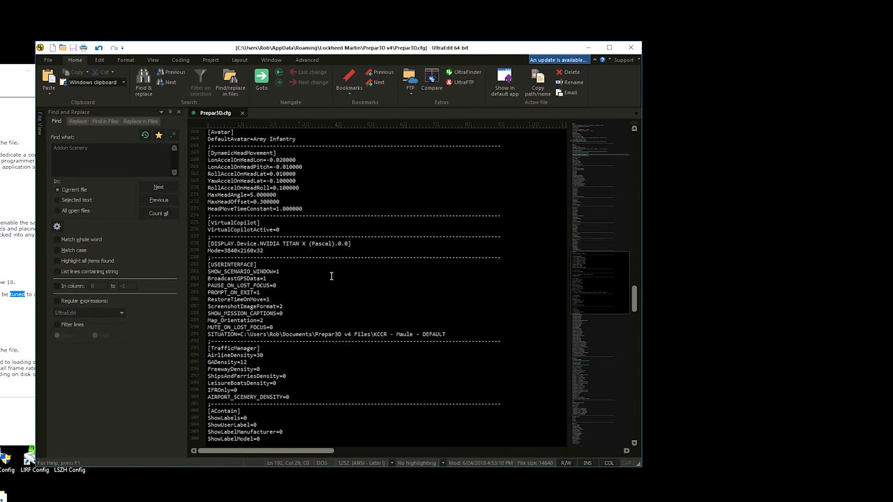
{"action": "scroll", "coordinate": [332, 278], "scroll_direction": "down", "scroll_amount": 10}
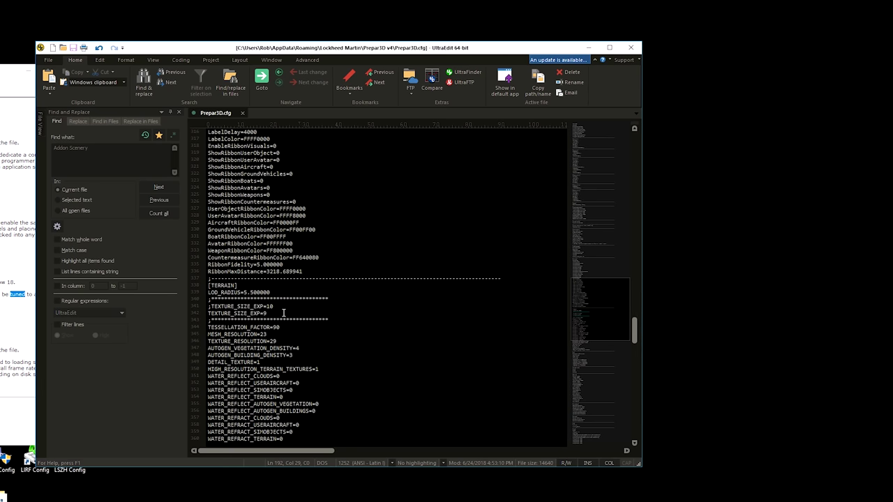
Step: Compare the commented and active TEXTURE_SIZE_EXP entries in the TERRAIN section and check the HIGH_RESOLUTION_TERRAIN_TEXTURES entry
{"action": "left_click", "coordinate": [235, 314]}
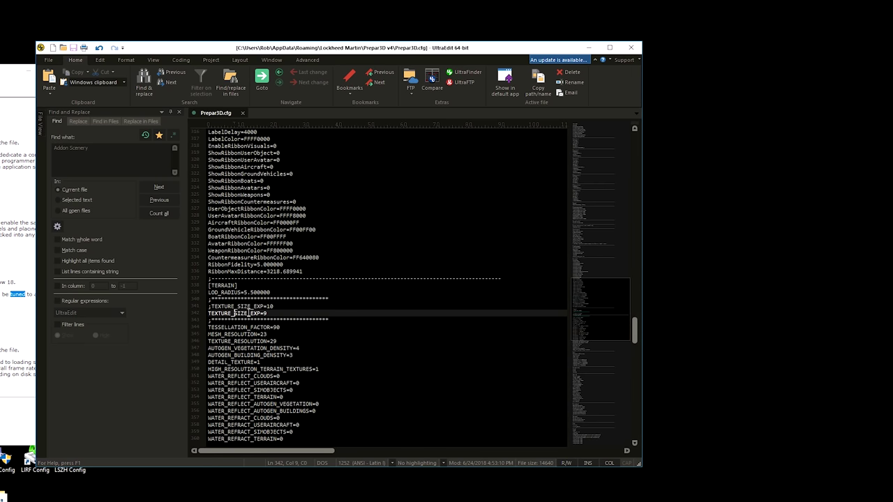
{"action": "left_click", "coordinate": [241, 313]}
{"action": "double_click", "coordinate": [243, 370]}
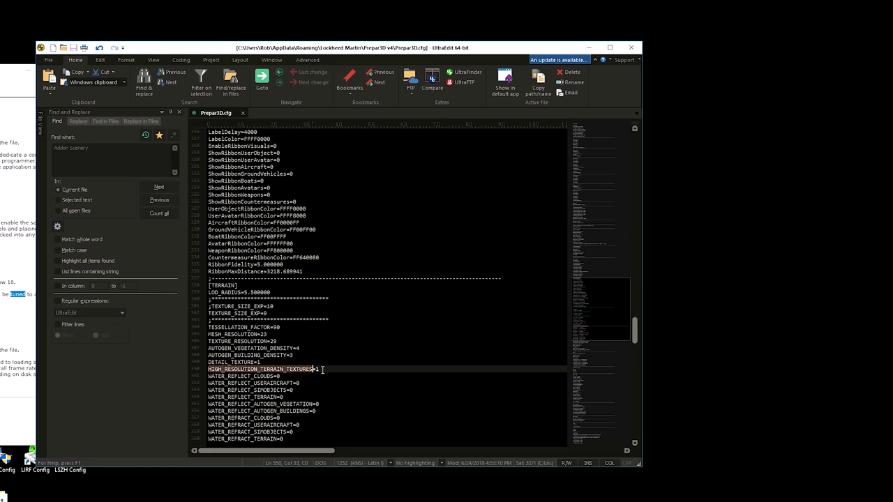
{"action": "left_click", "coordinate": [254, 307]}
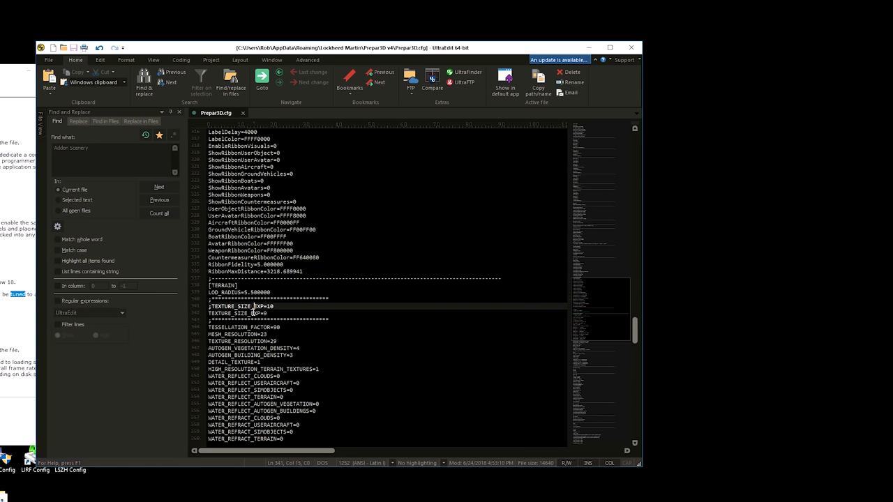
{"action": "left_click", "coordinate": [253, 313]}
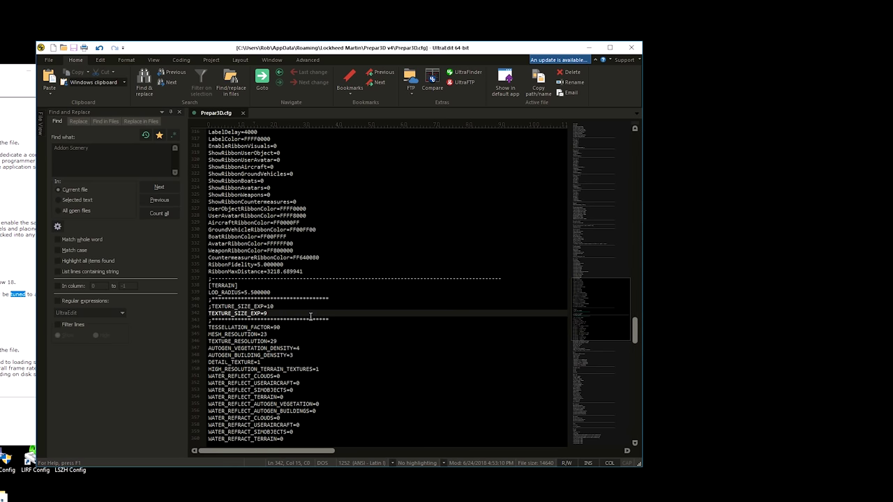
{"action": "left_click", "coordinate": [240, 306]}
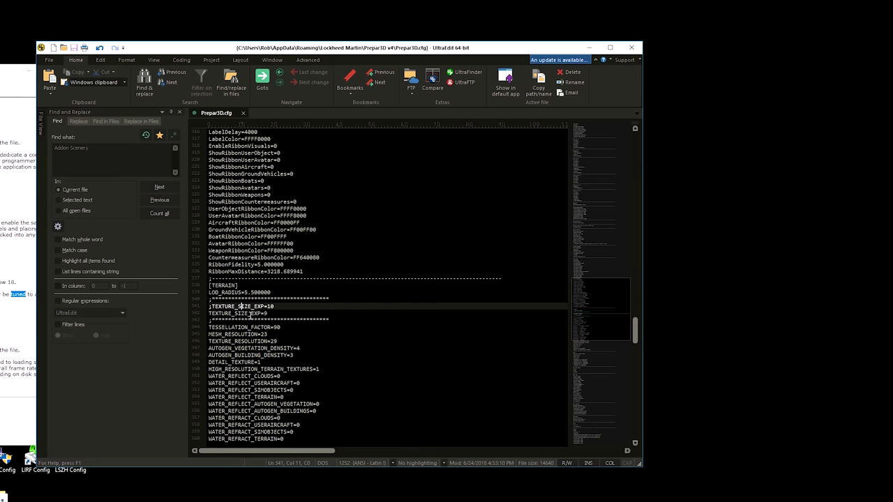
{"action": "double_click", "coordinate": [262, 314]}
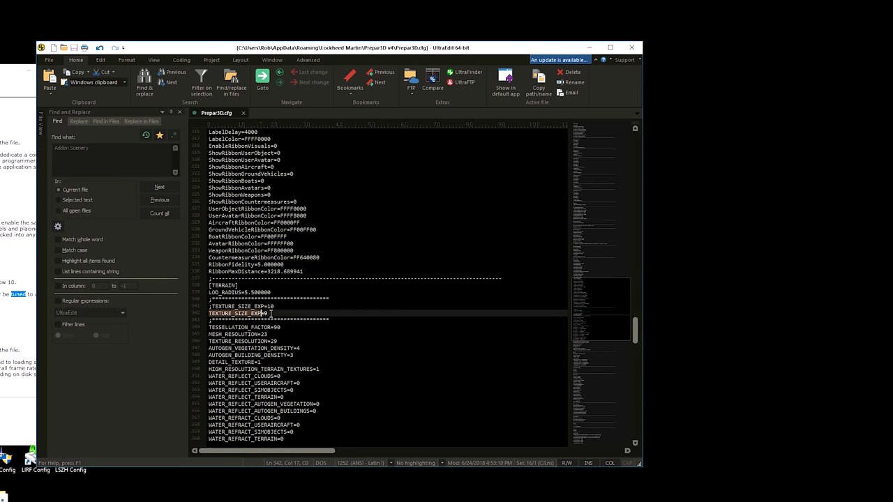
{"action": "left_click", "coordinate": [244, 306]}
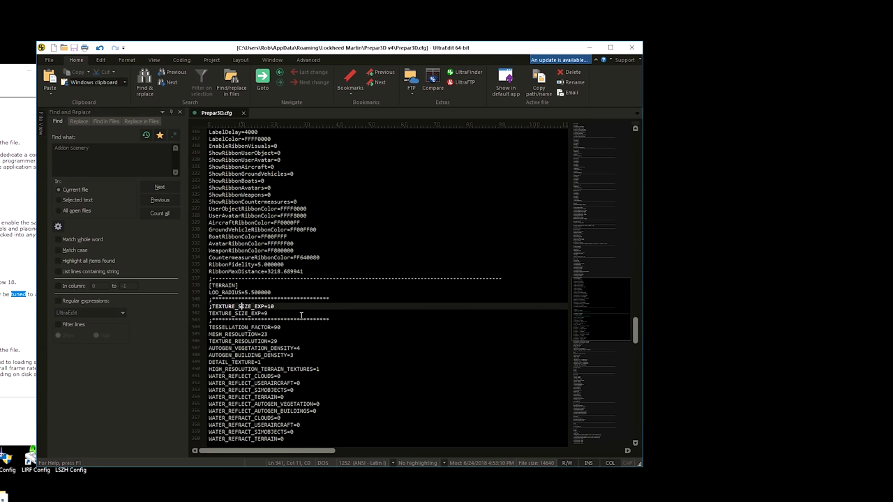
Step: Examine the active TEXTURE_SIZE_EXP entry in the TERRAIN section and look over the autogen and water entries below it
{"action": "left_click", "coordinate": [258, 307]}
{"action": "key", "text": "Down"}
{"action": "key", "text": "Left"}
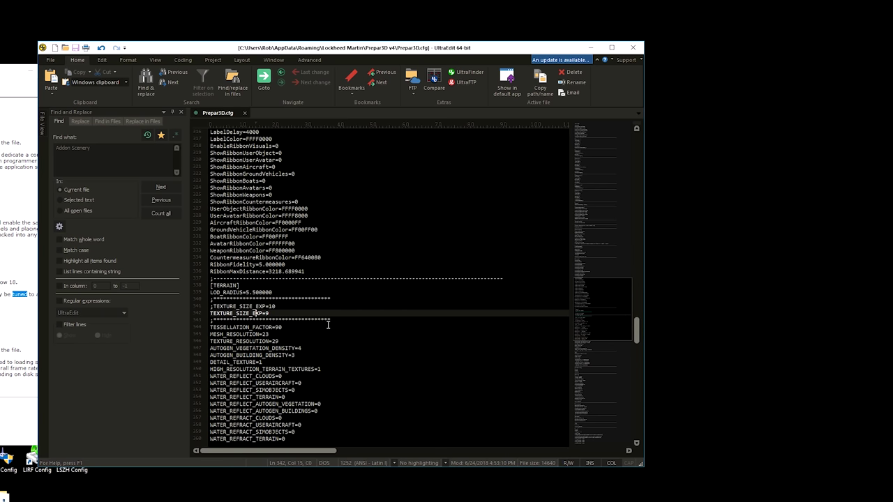
{"action": "scroll", "coordinate": [337, 358], "scroll_direction": "down", "scroll_amount": 2}
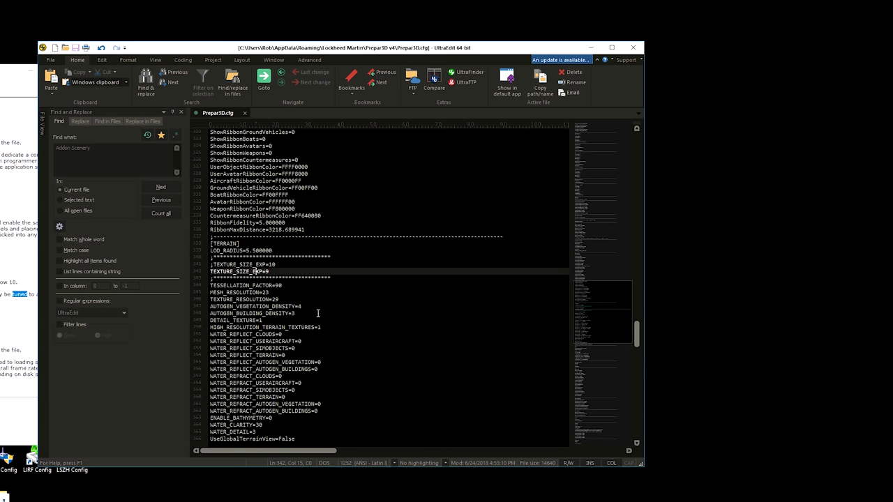
{"action": "scroll", "coordinate": [315, 313], "scroll_direction": "down", "scroll_amount": 3}
{"action": "scroll", "coordinate": [315, 313], "scroll_direction": "up", "scroll_amount": 4}
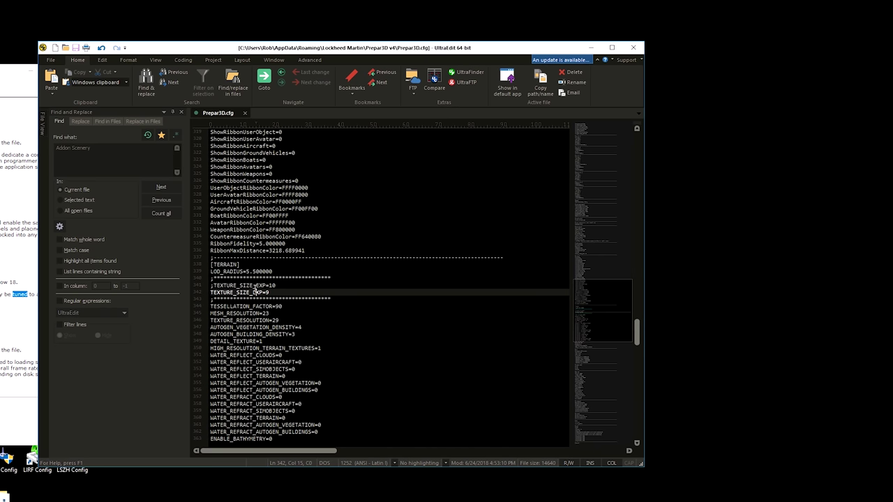
Step: Check the active TEXTURE_SIZE_EXP line against the commented alternative directly above it
{"action": "left_click", "coordinate": [259, 292]}
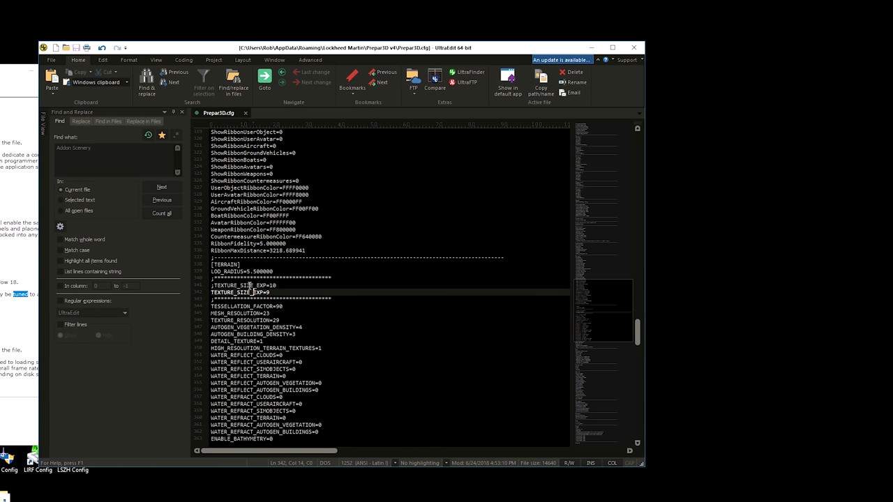
{"action": "left_click", "coordinate": [248, 286]}
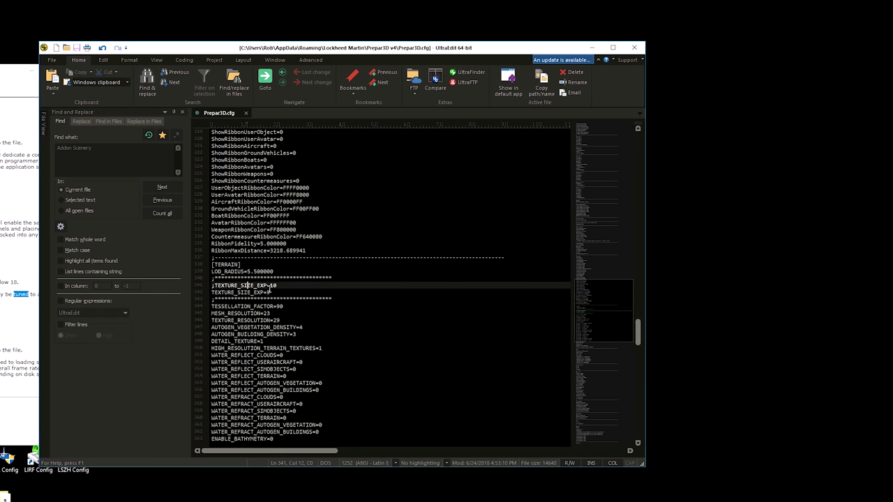
{"action": "key", "text": "Right"}
{"action": "key", "text": "Right"}
{"action": "key", "text": "Right"}
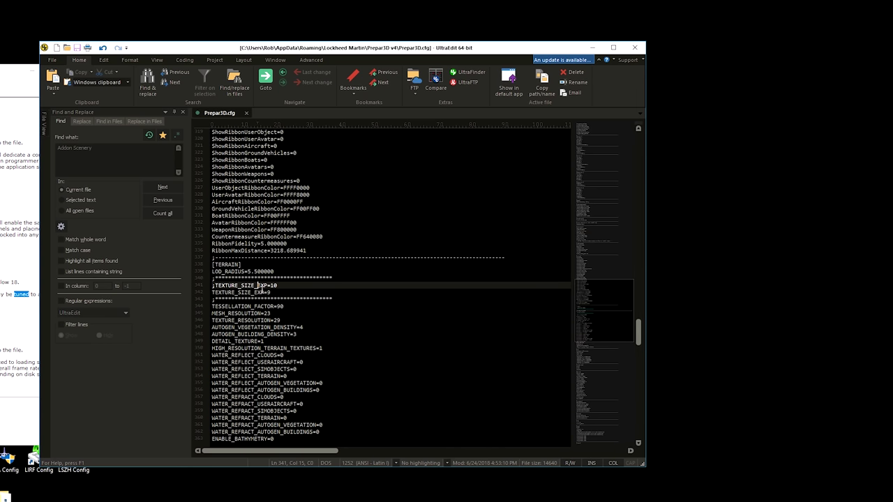
{"action": "key", "text": "Left"}
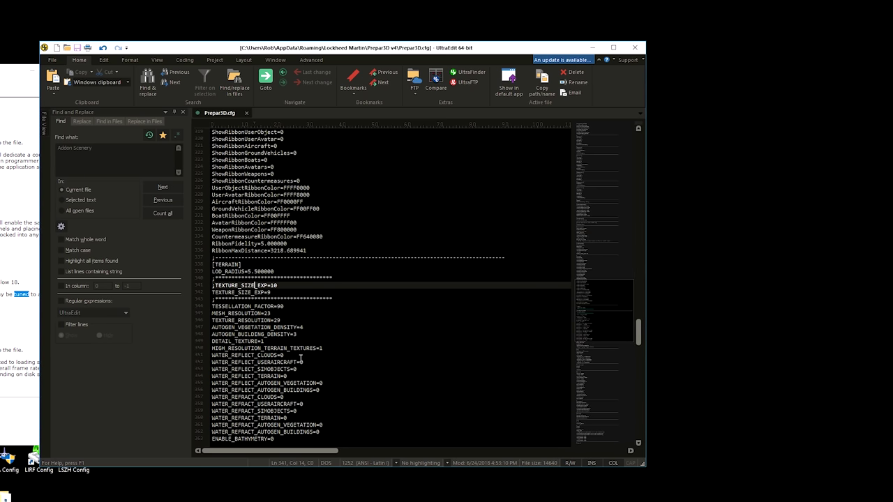
Step: Review the AUTOGEN_BUILDING_DENSITY entry and the rest of the TERRAIN section, then return to the two TEXTURE_SIZE_EXP lines
{"action": "left_click", "coordinate": [267, 334]}
{"action": "scroll", "coordinate": [269, 398], "scroll_direction": "down", "scroll_amount": 1}
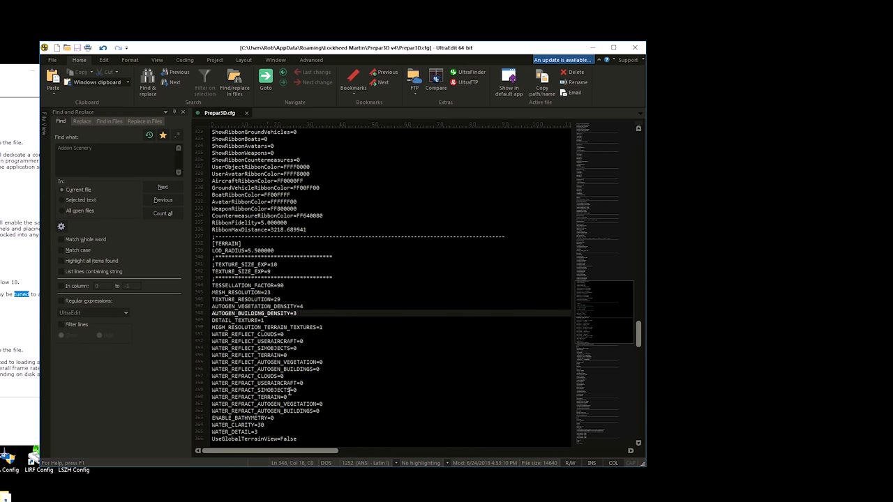
{"action": "scroll", "coordinate": [292, 374], "scroll_direction": "down", "scroll_amount": 3}
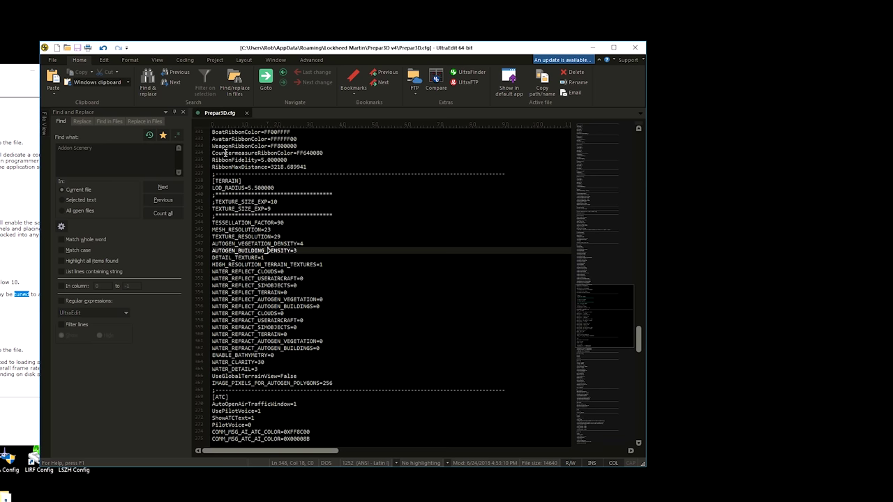
{"action": "left_click", "coordinate": [282, 215]}
{"action": "scroll", "coordinate": [293, 244], "scroll_direction": "up", "scroll_amount": 2}
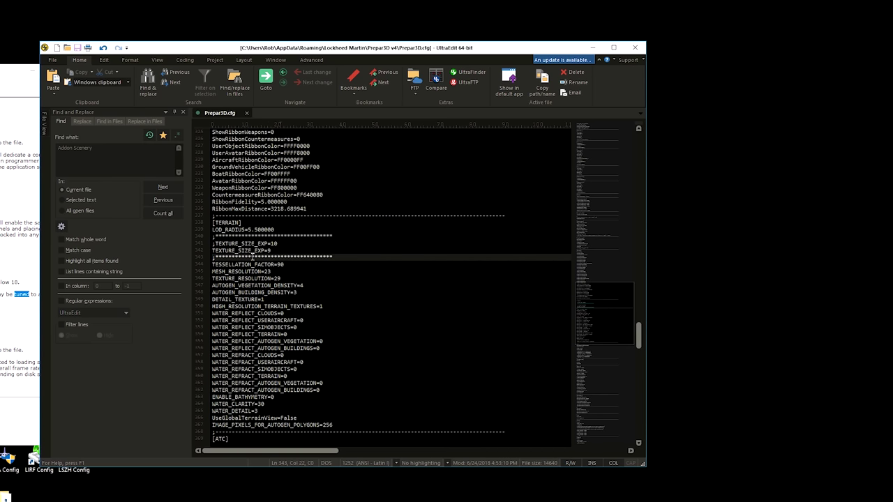
{"action": "left_click", "coordinate": [248, 251]}
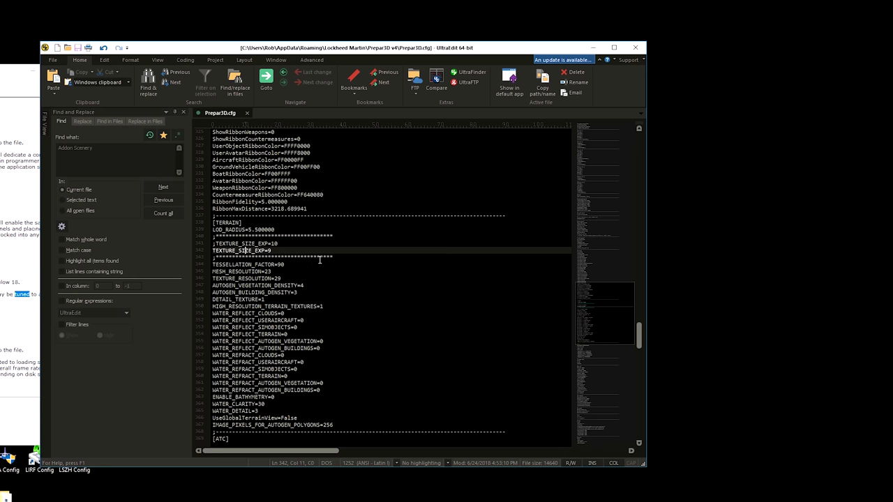
{"action": "left_click", "coordinate": [242, 243]}
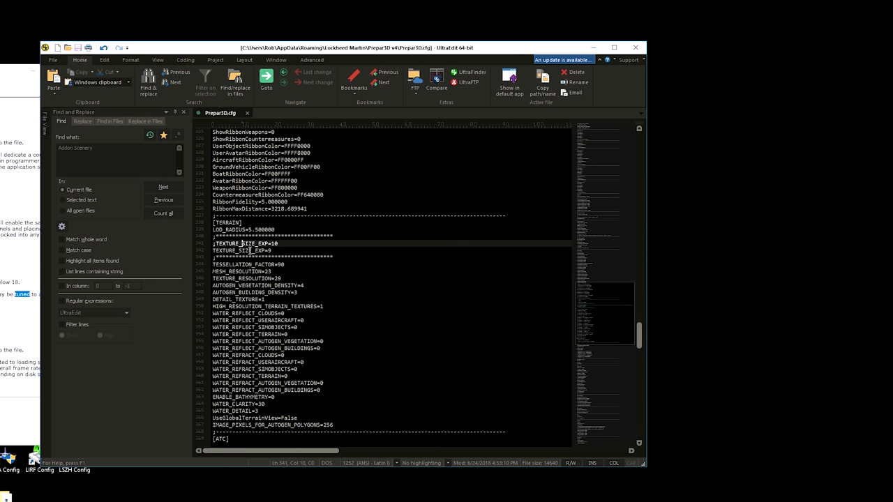
Step: Look through the sections following TERRAIN, from ATC down to JOBSCHEDULER at the end of the file
{"action": "scroll", "coordinate": [285, 318], "scroll_direction": "down", "scroll_amount": 3}
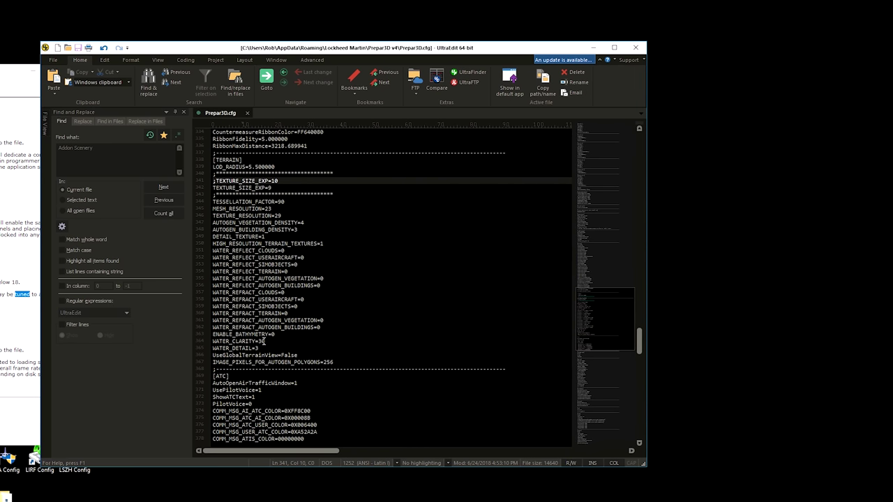
{"action": "scroll", "coordinate": [264, 341], "scroll_direction": "down", "scroll_amount": 2}
{"action": "scroll", "coordinate": [264, 342], "scroll_direction": "down", "scroll_amount": 1}
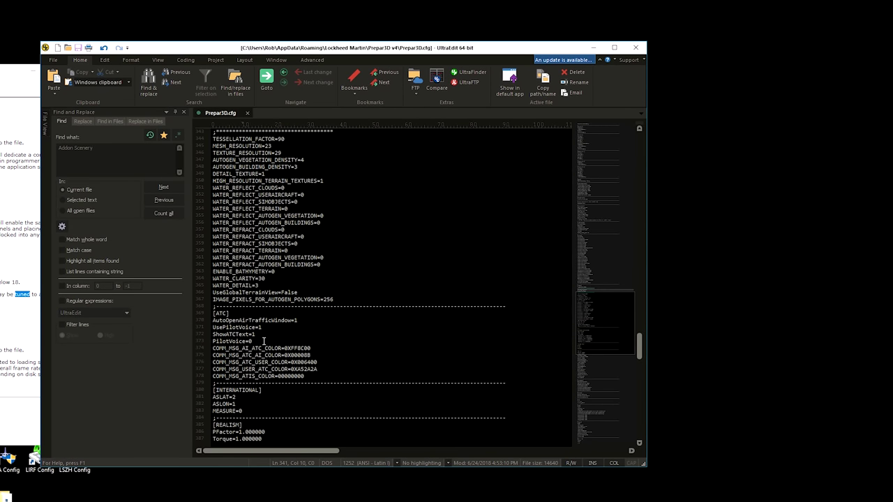
{"action": "scroll", "coordinate": [264, 341], "scroll_direction": "down", "scroll_amount": 2}
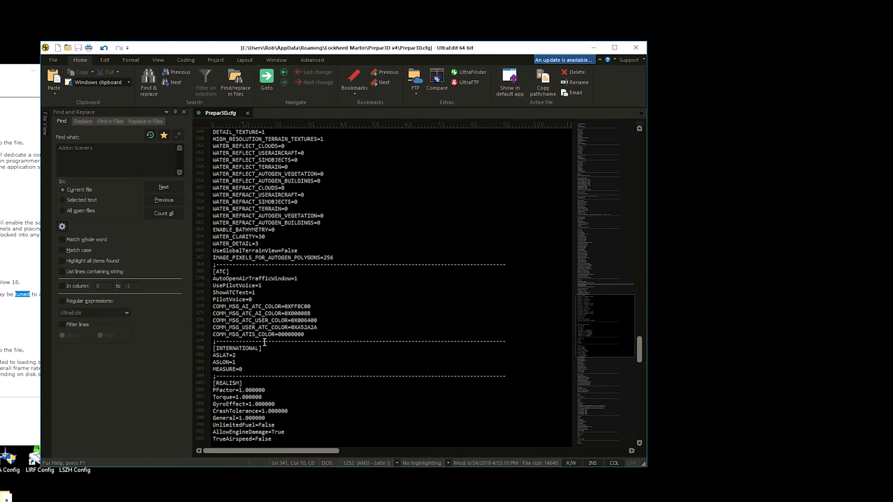
{"action": "scroll", "coordinate": [264, 341], "scroll_direction": "down", "scroll_amount": 9}
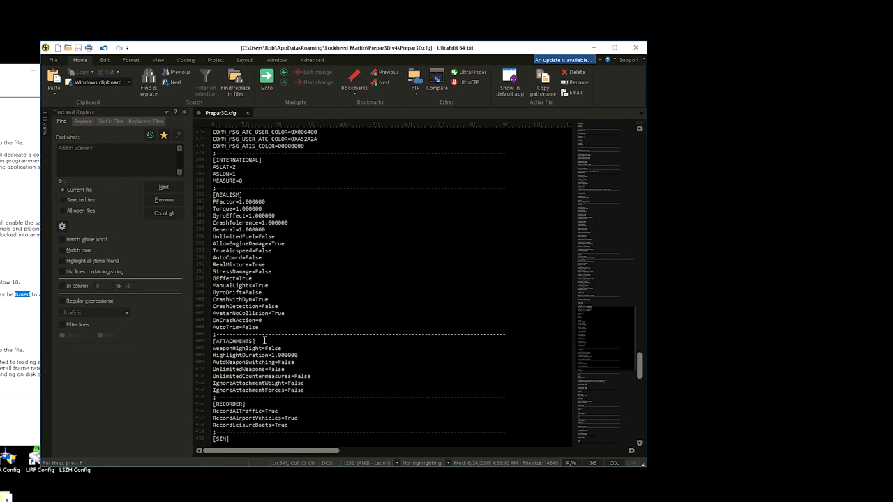
{"action": "scroll", "coordinate": [263, 340], "scroll_direction": "down", "scroll_amount": 6}
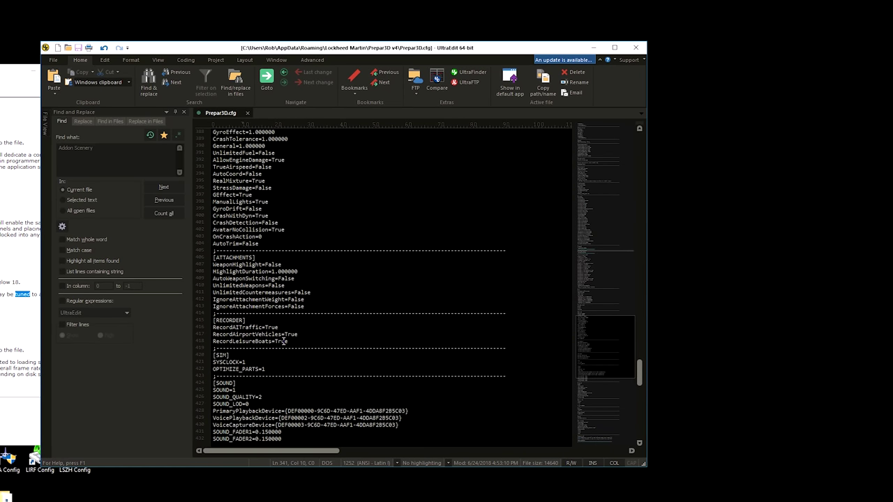
{"action": "scroll", "coordinate": [283, 341], "scroll_direction": "down", "scroll_amount": 8}
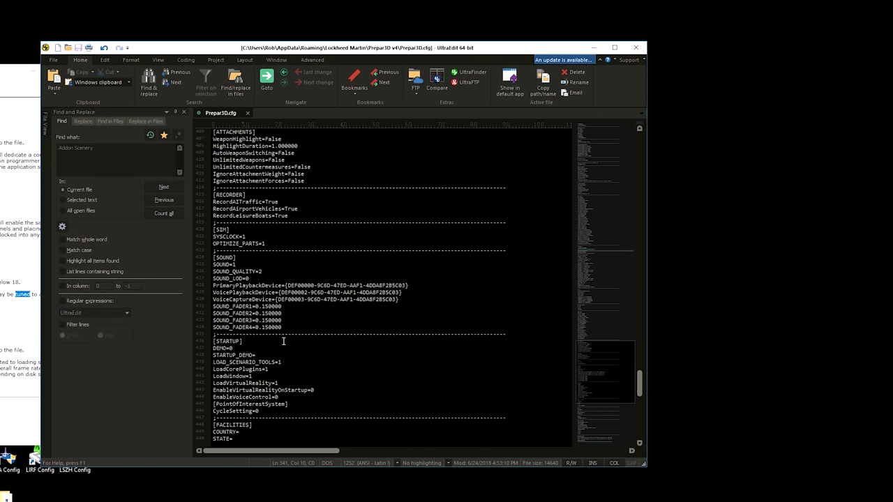
{"action": "scroll", "coordinate": [284, 341], "scroll_direction": "down", "scroll_amount": 10}
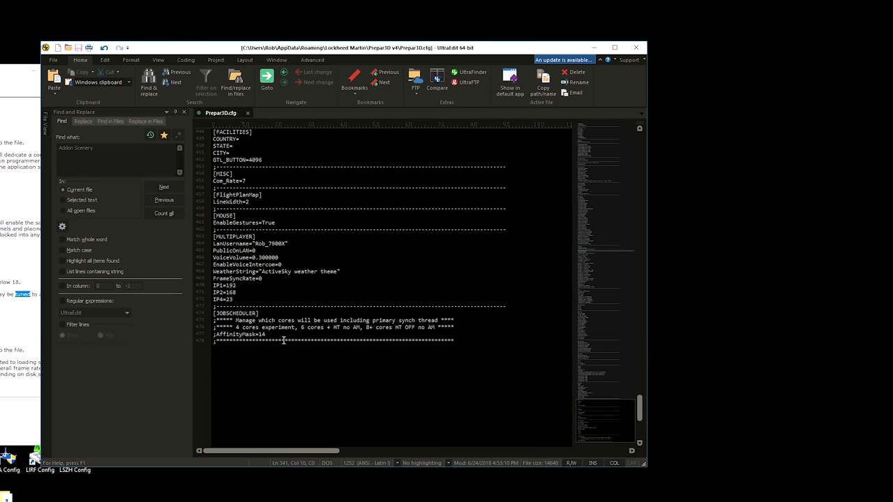
Step: Examine the commented AffinityMask entry and the core-count notes above it in the JOBSCHEDULER section
{"action": "scroll", "coordinate": [283, 340], "scroll_direction": "up", "scroll_amount": 1}
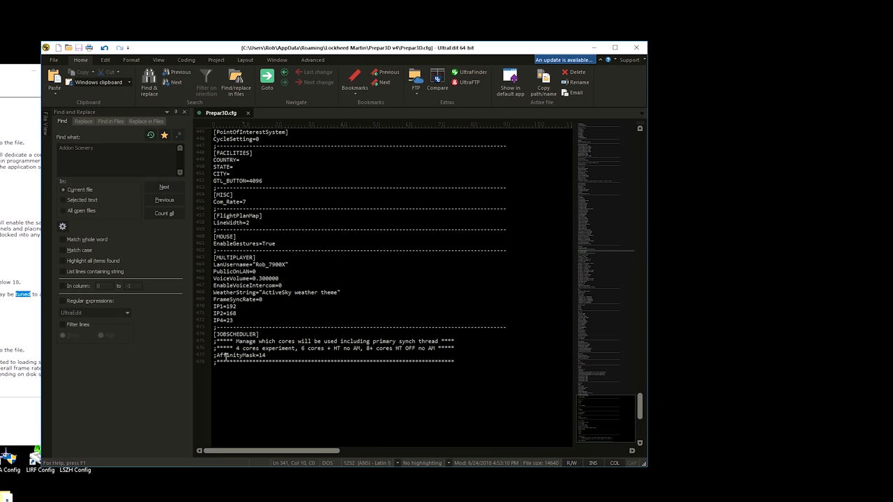
{"action": "left_click", "coordinate": [228, 356]}
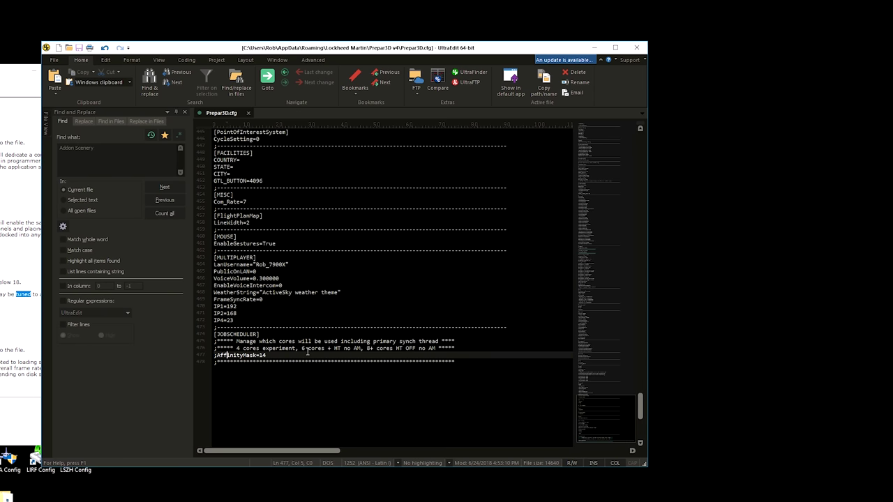
{"action": "left_click", "coordinate": [263, 350]}
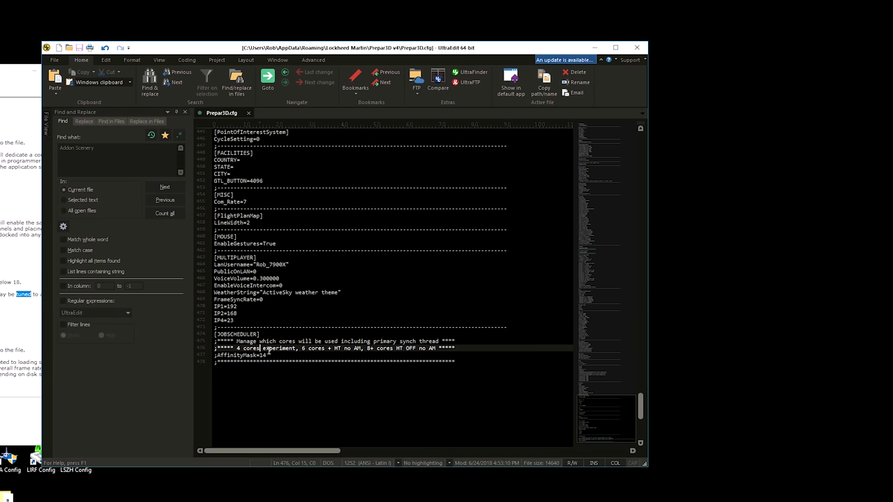
{"action": "left_click", "coordinate": [277, 356]}
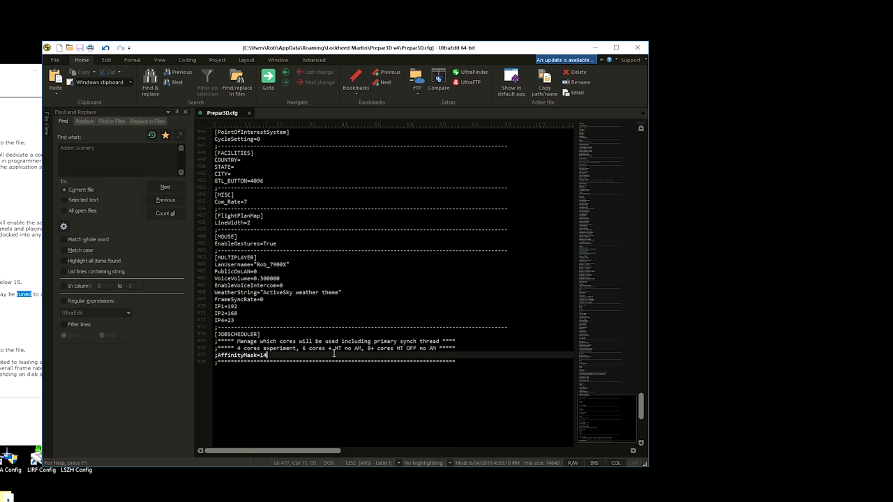
{"action": "left_click", "coordinate": [311, 349]}
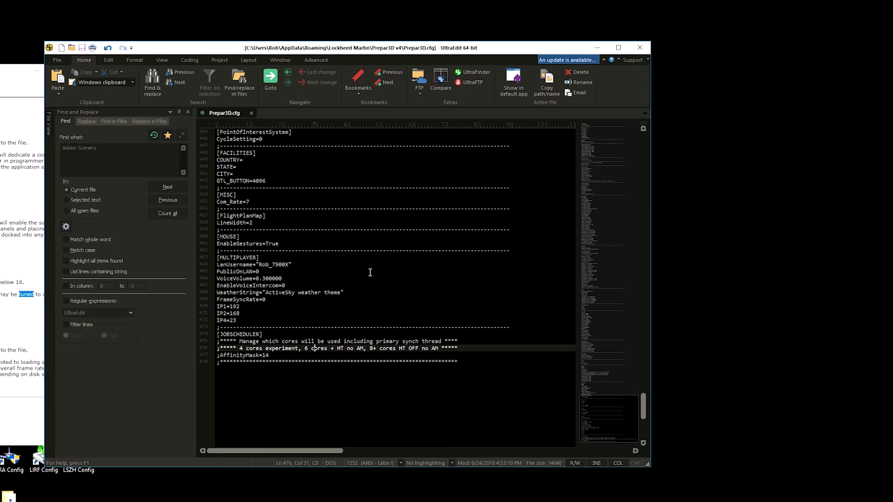
Step: Review the configuration file backwards from JOBSCHEDULER through TERRAIN, PANELS, MAIN and SCENERY up to the DISPLAY section
{"action": "scroll", "coordinate": [345, 352], "scroll_direction": "up", "scroll_amount": 2}
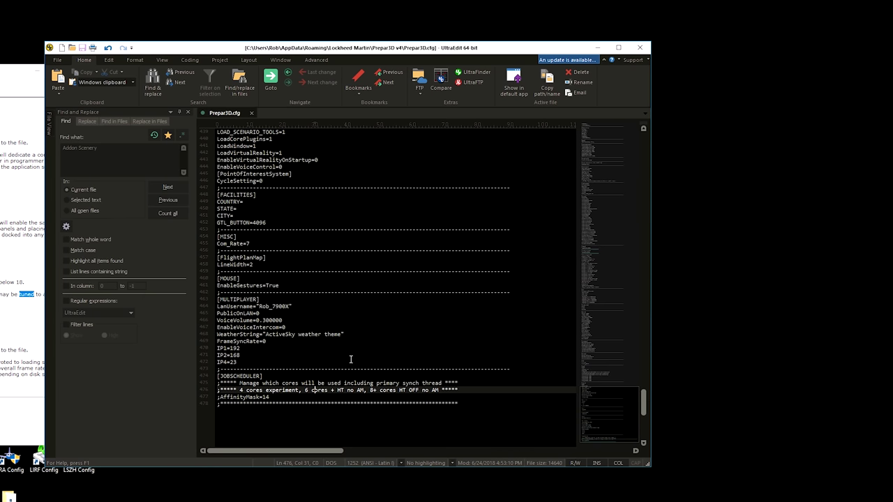
{"action": "scroll", "coordinate": [352, 361], "scroll_direction": "up", "scroll_amount": 11}
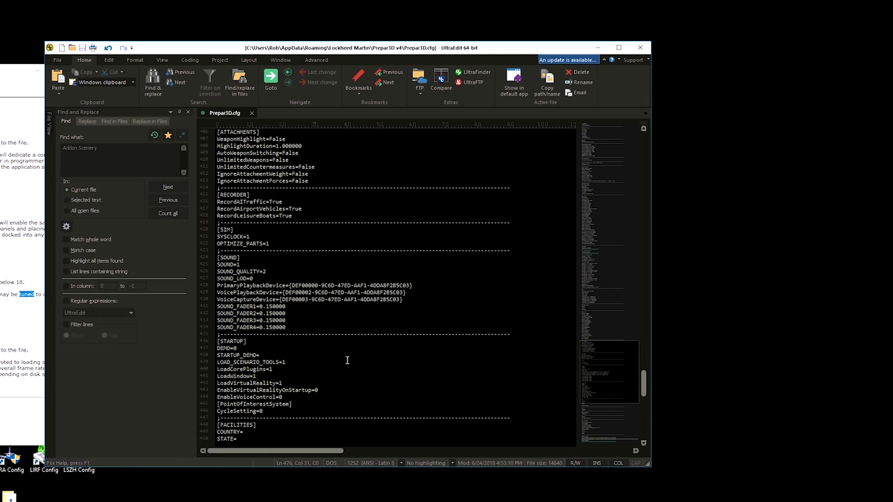
{"action": "scroll", "coordinate": [358, 383], "scroll_direction": "up", "scroll_amount": 2}
{"action": "scroll", "coordinate": [362, 386], "scroll_direction": "up", "scroll_amount": 14}
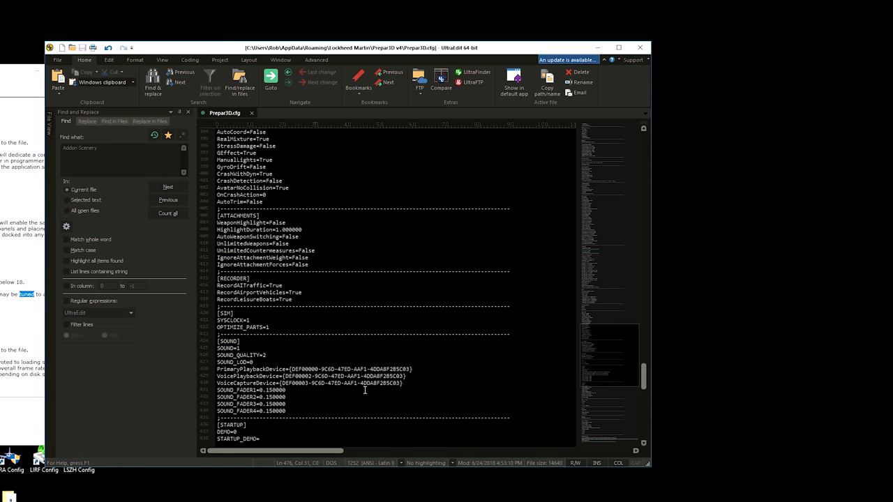
{"action": "scroll", "coordinate": [368, 395], "scroll_direction": "up", "scroll_amount": 7}
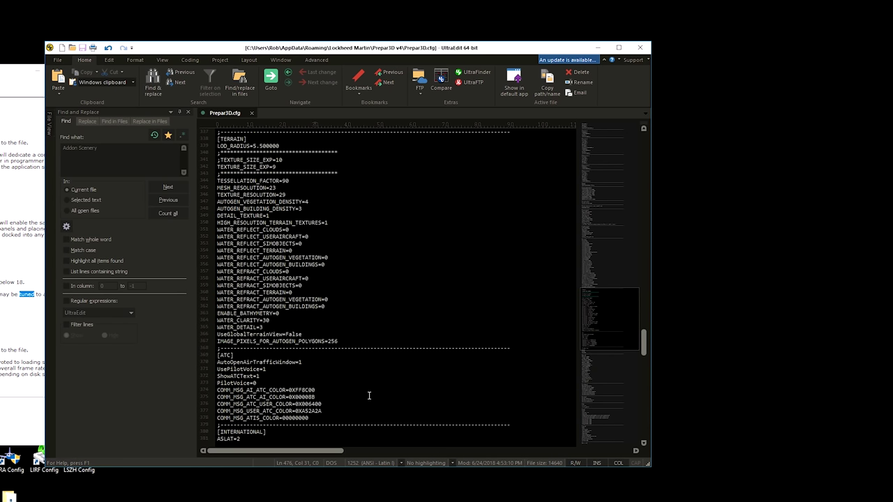
{"action": "scroll", "coordinate": [371, 395], "scroll_direction": "up", "scroll_amount": 6}
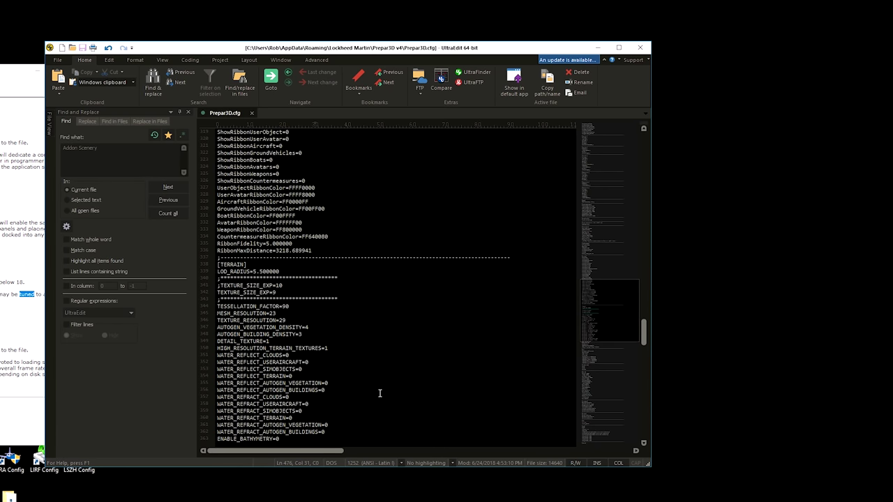
{"action": "scroll", "coordinate": [379, 390], "scroll_direction": "up", "scroll_amount": 6}
{"action": "scroll", "coordinate": [383, 391], "scroll_direction": "up", "scroll_amount": 16}
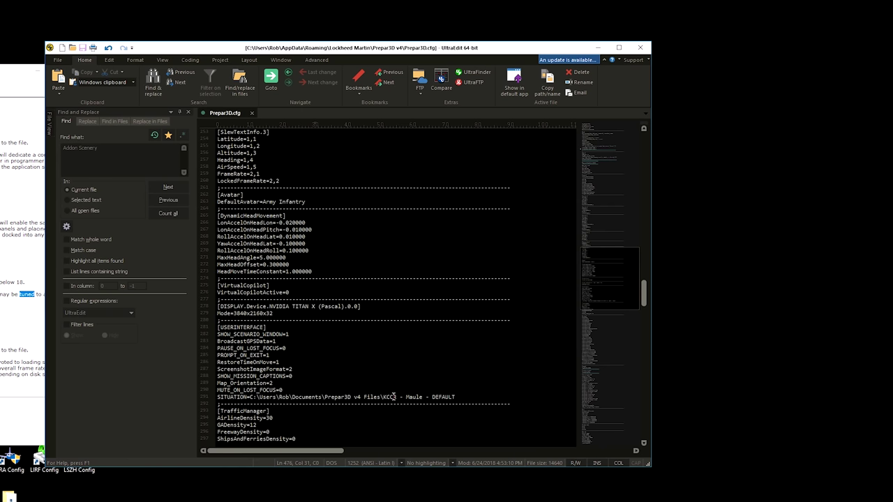
{"action": "scroll", "coordinate": [394, 396], "scroll_direction": "up", "scroll_amount": 7}
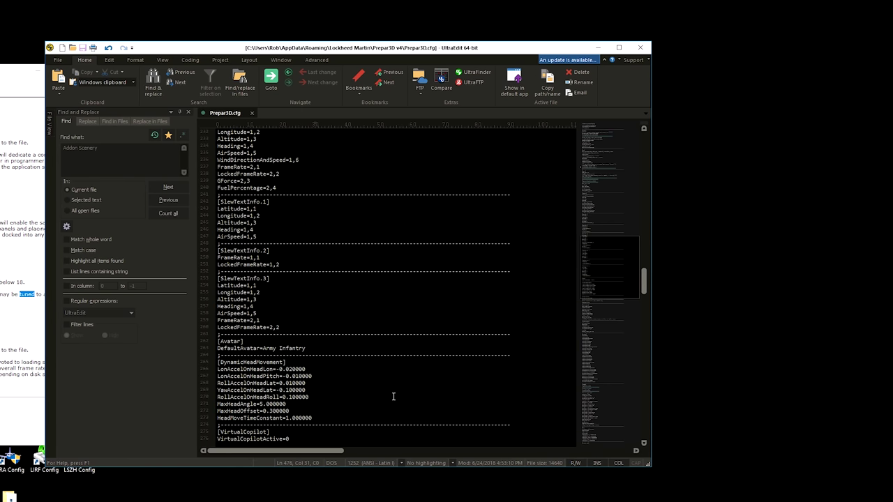
{"action": "scroll", "coordinate": [393, 396], "scroll_direction": "up", "scroll_amount": 6}
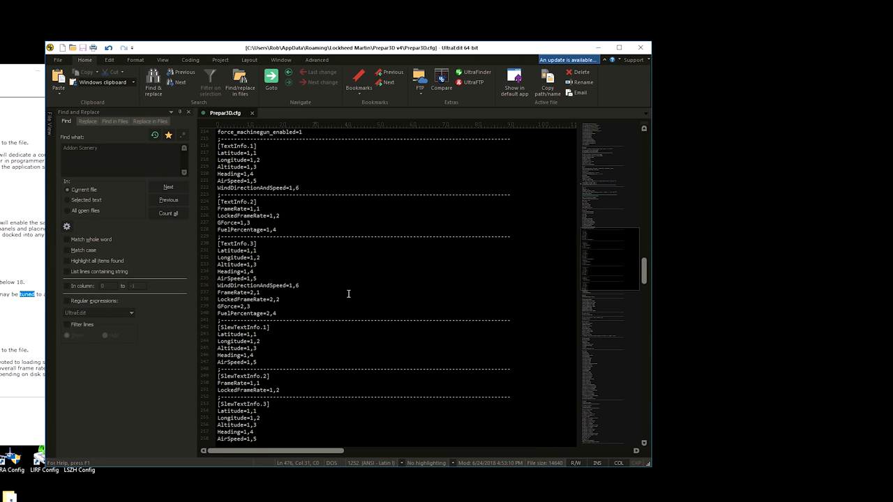
{"action": "scroll", "coordinate": [396, 336], "scroll_direction": "up", "scroll_amount": 19}
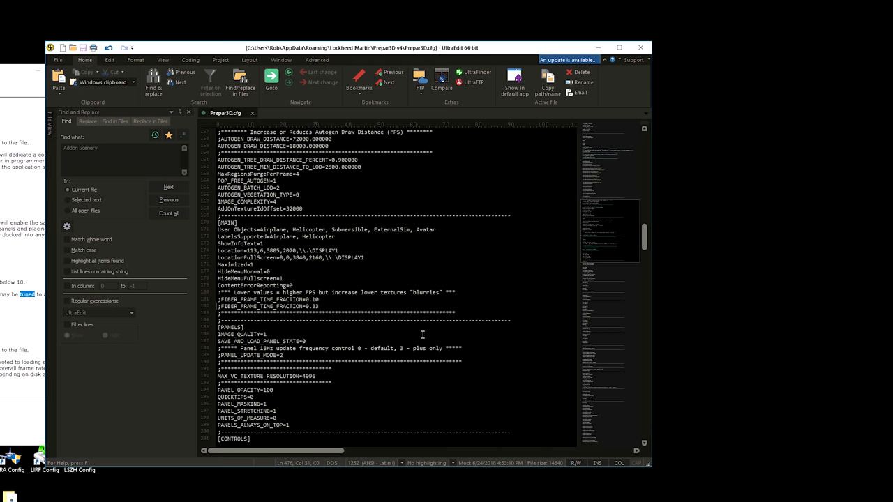
{"action": "scroll", "coordinate": [423, 335], "scroll_direction": "up", "scroll_amount": 12}
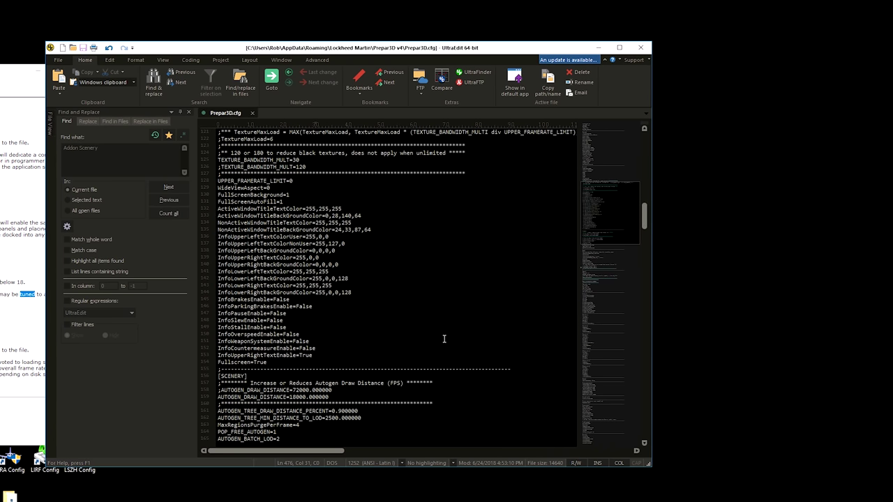
{"action": "scroll", "coordinate": [443, 335], "scroll_direction": "up", "scroll_amount": 12}
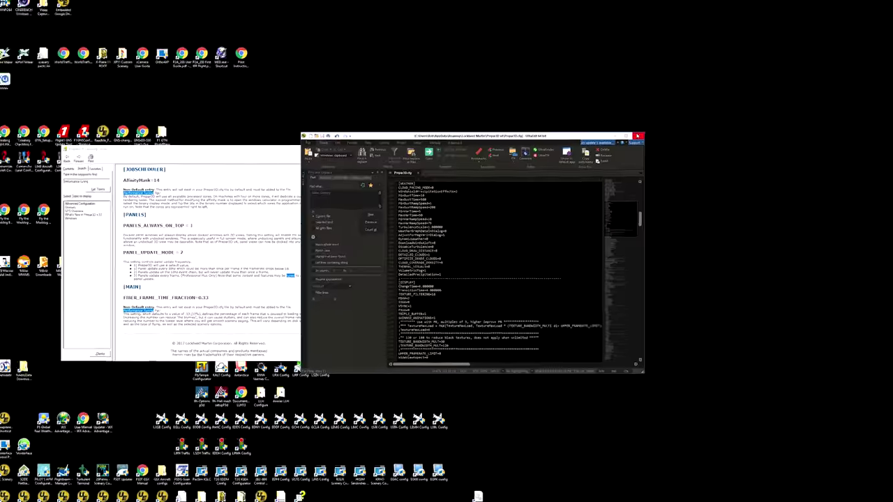
Step: Close the Prepar3D.cfg editor and move the Learning Center window aside on the desktop
{"action": "left_click", "coordinate": [639, 135]}
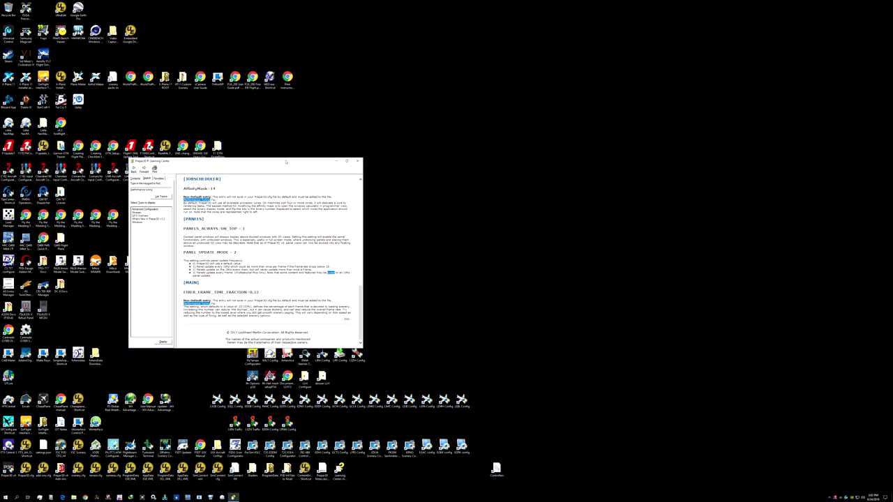
{"action": "left_click_drag", "start_coordinate": [288, 162], "coordinate": [459, 168]}
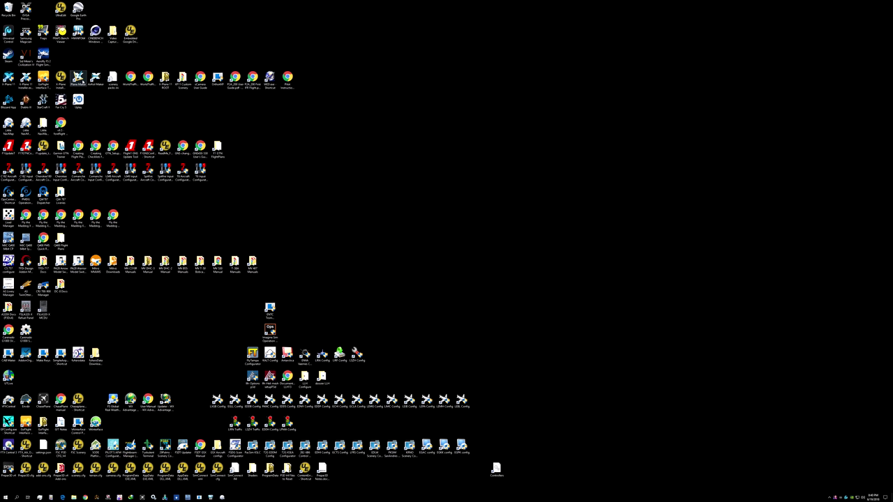
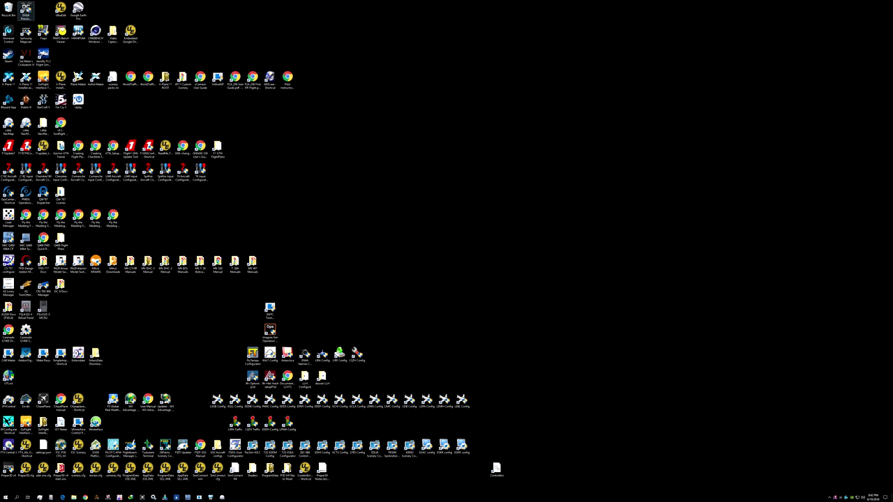
Step: Open EVGA Precision XOC, examine its overclock settings and hardware monitor graphs, and close it
{"action": "double_click", "coordinate": [26, 10]}
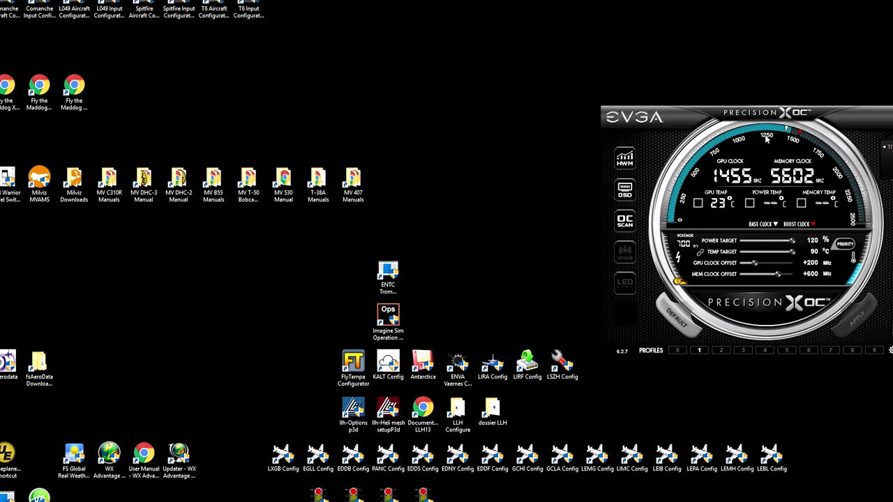
{"action": "left_click_drag", "start_coordinate": [712, 114], "coordinate": [659, 113]}
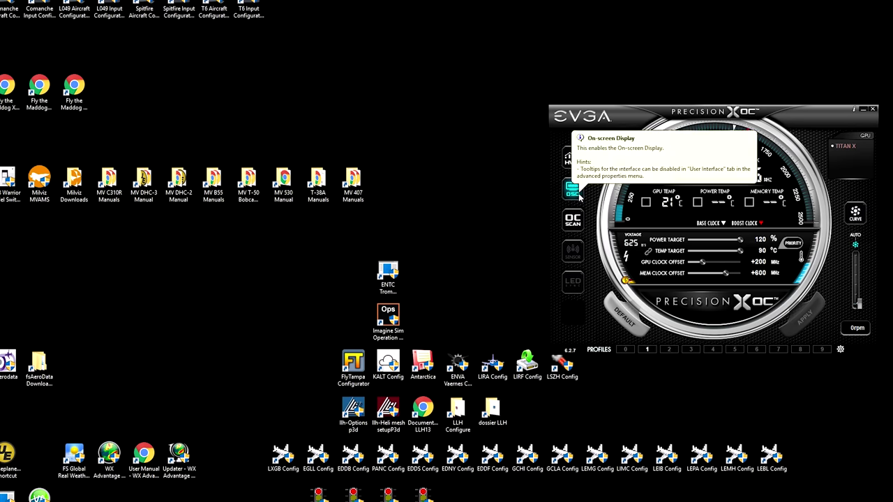
{"action": "left_click", "coordinate": [575, 160]}
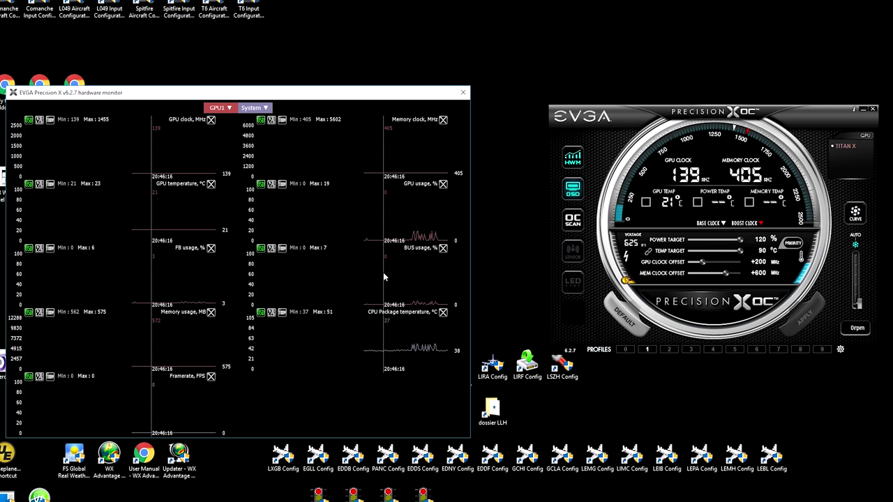
{"action": "left_click", "coordinate": [463, 92]}
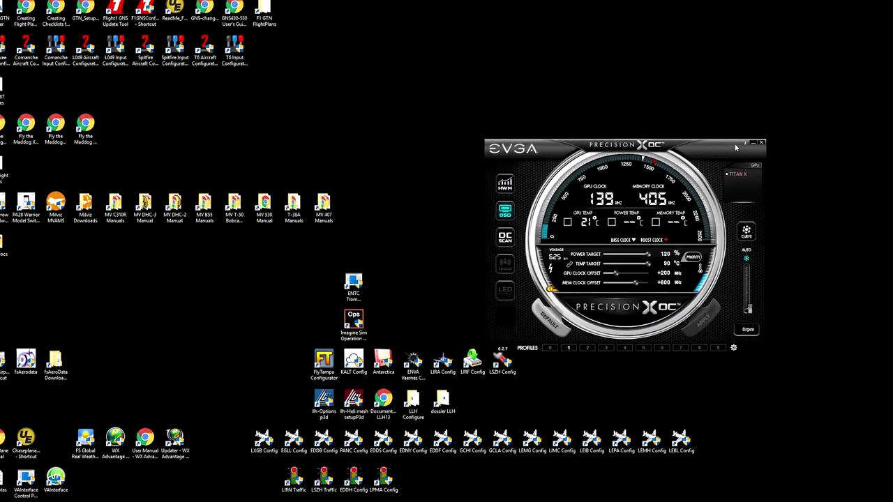
{"action": "key", "text": "alt+F4"}
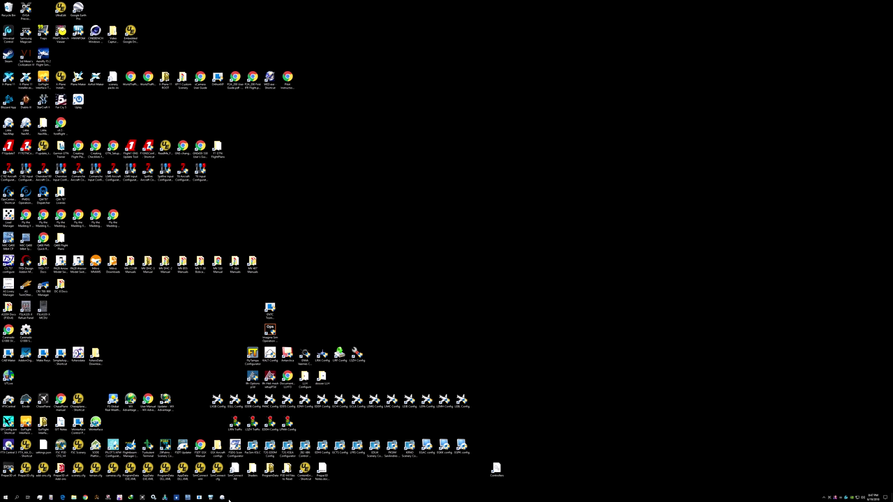
Step: Get Little Navconnect running in the background and launch ChasePlane
{"action": "left_click", "coordinate": [222, 498]}
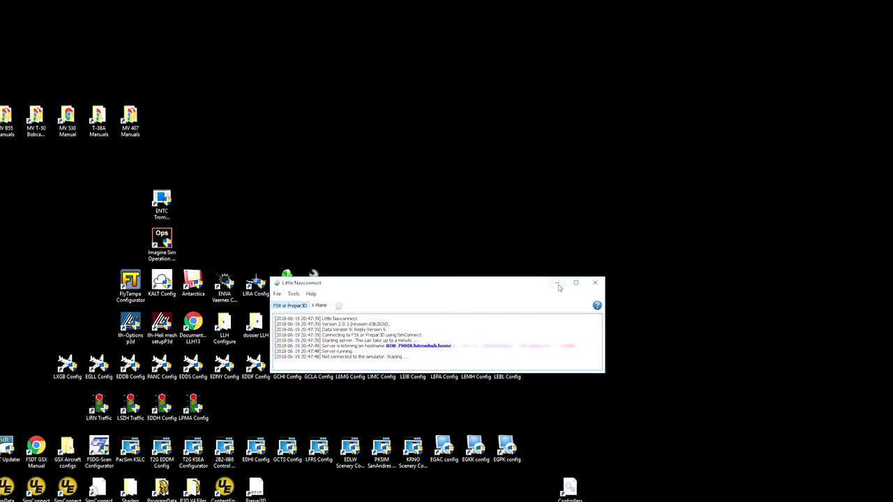
{"action": "left_click", "coordinate": [499, 344]}
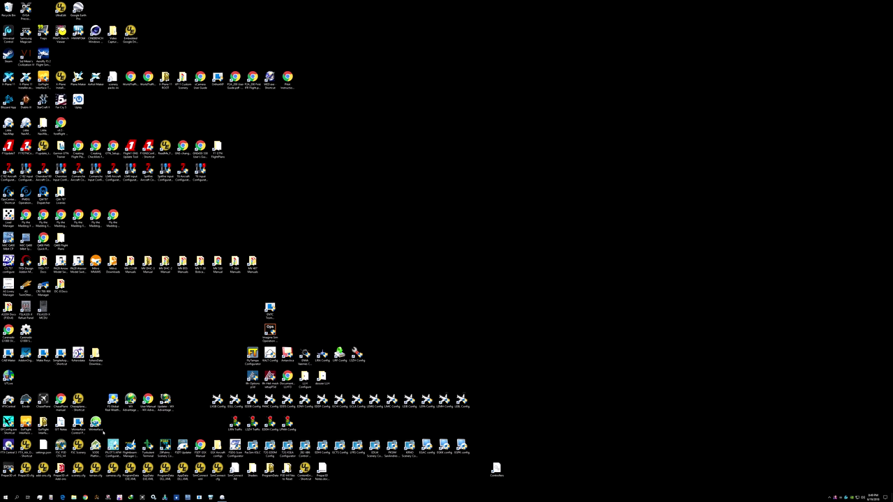
{"action": "double_click", "coordinate": [43, 400]}
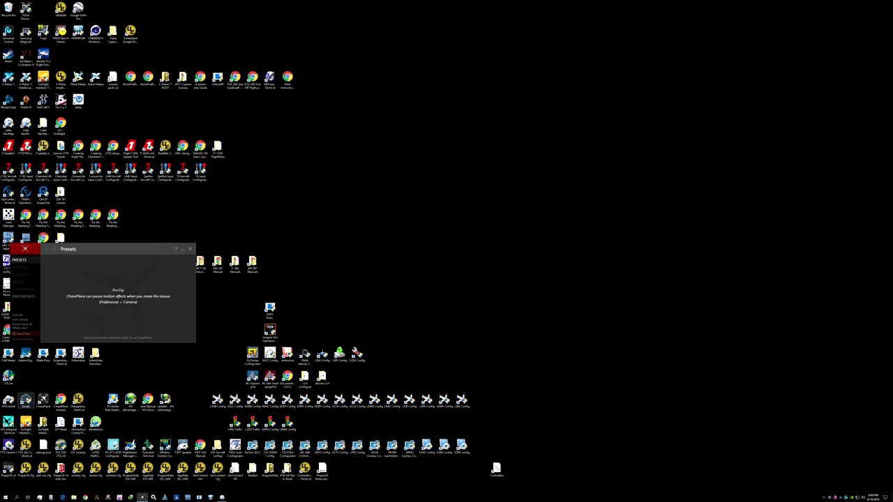
Step: Launch ENVDIR and set the Envtex sky texture to Seasonal - Summer
{"action": "double_click", "coordinate": [26, 400]}
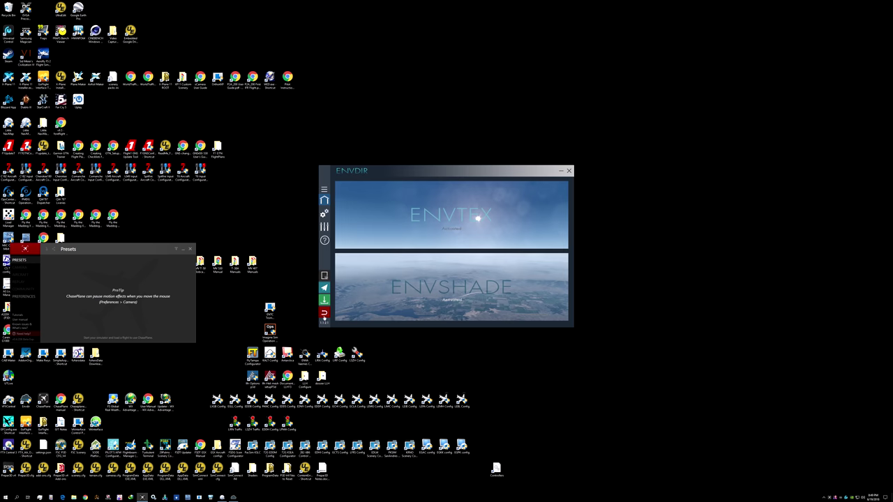
{"action": "left_click", "coordinate": [414, 219]}
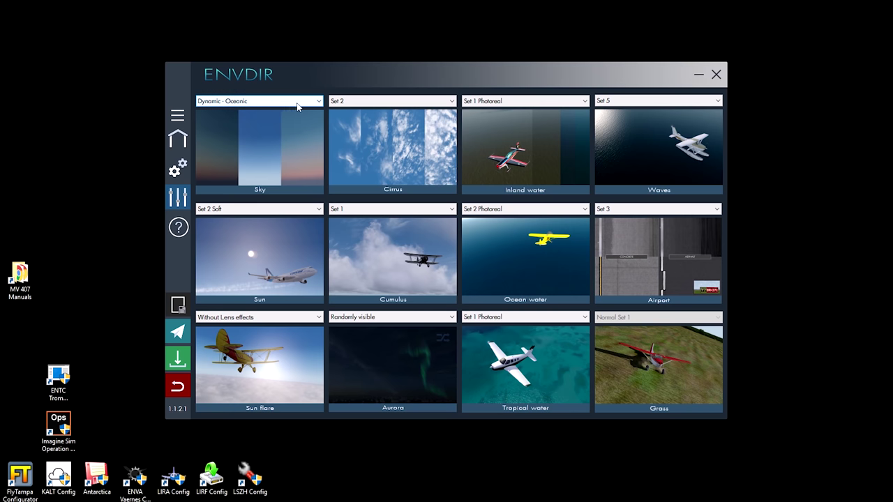
{"action": "left_click", "coordinate": [319, 101]}
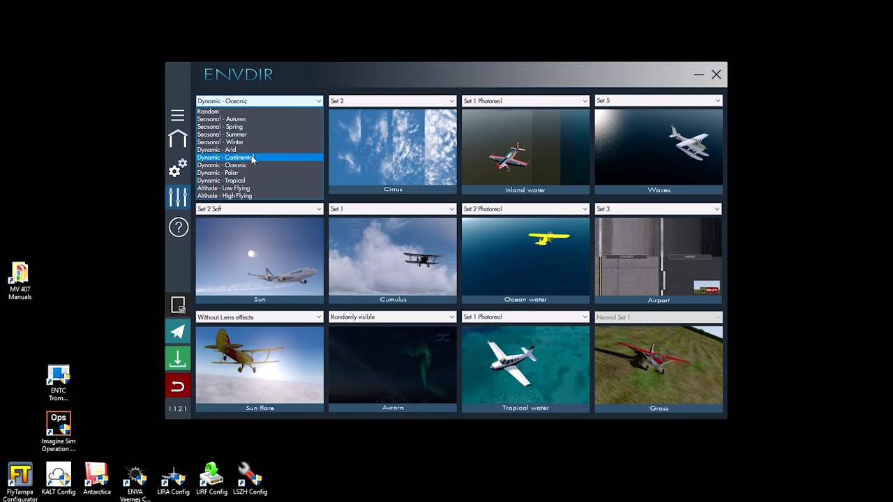
{"action": "left_click", "coordinate": [277, 102]}
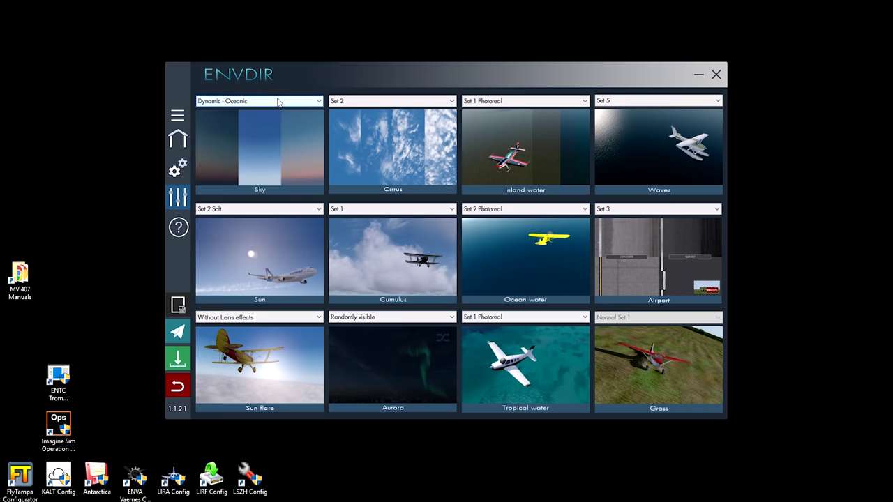
{"action": "left_click", "coordinate": [319, 103]}
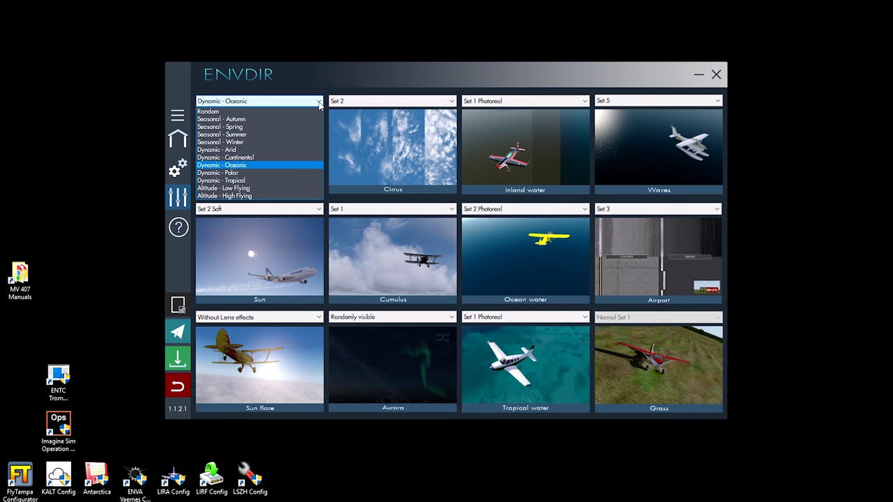
{"action": "left_click", "coordinate": [244, 134]}
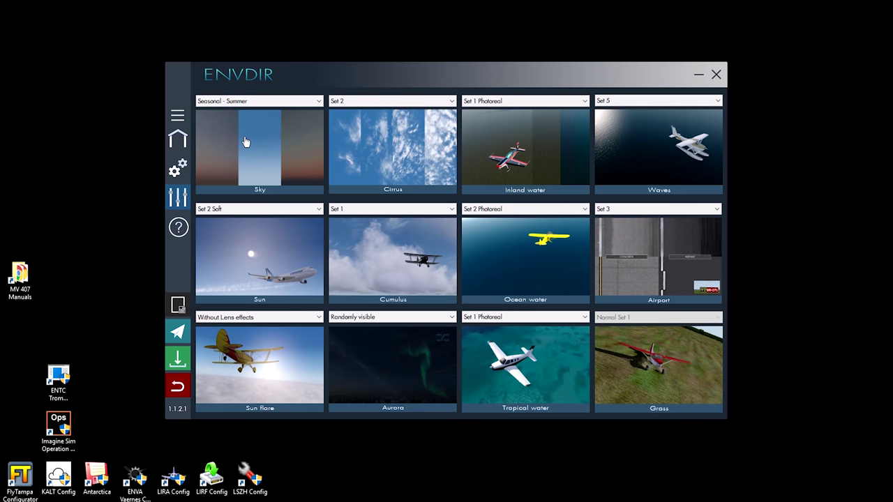
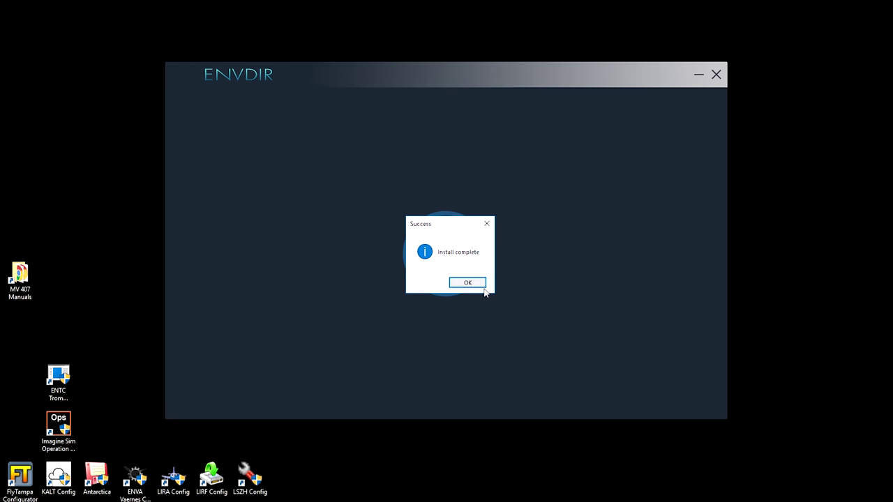
Step: Finish the ENVDIR texture installation and close ENVDIR
{"action": "left_click", "coordinate": [470, 285]}
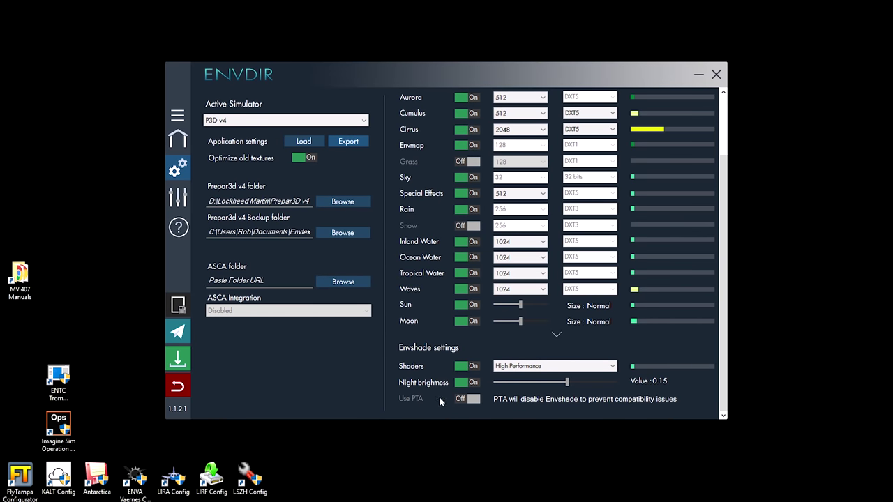
{"action": "left_click", "coordinate": [176, 302]}
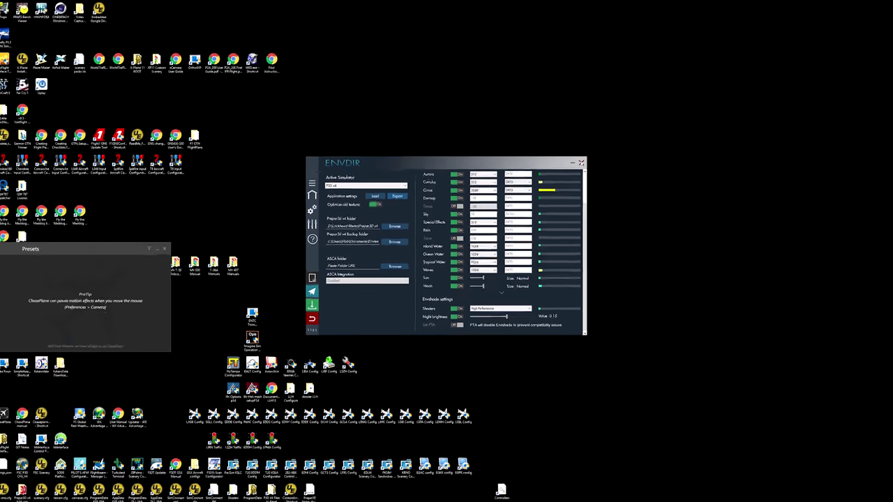
{"action": "left_click", "coordinate": [716, 75]}
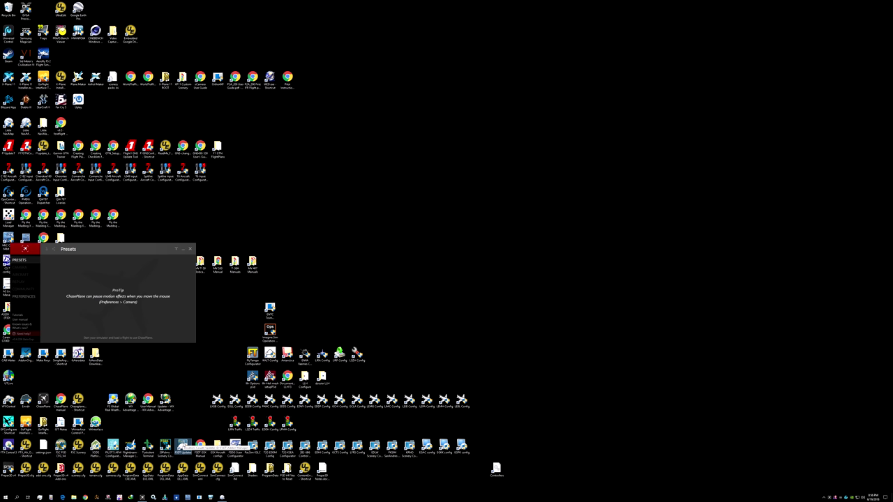
Step: Open the folder containing the FSDT Updater shortcut's target, examine the Addon Manager files, and close it
{"action": "right_click", "coordinate": [184, 449]}
{"action": "left_click", "coordinate": [196, 349]}
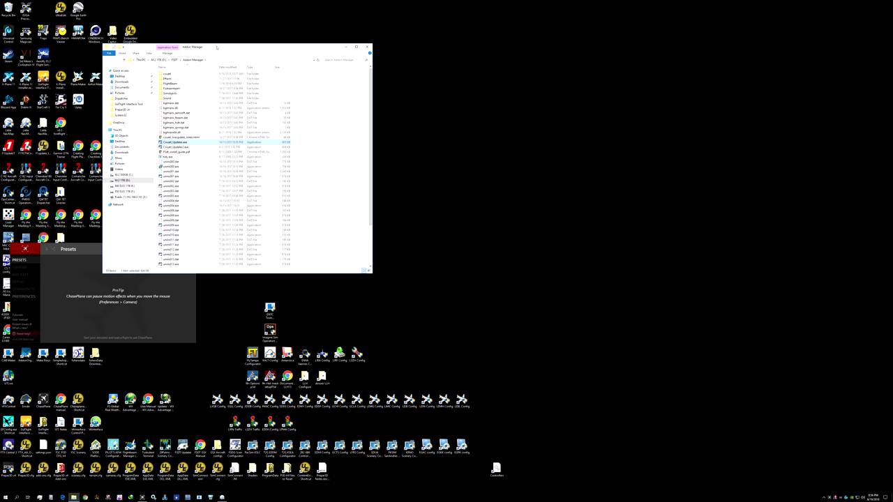
{"action": "left_click_drag", "start_coordinate": [212, 47], "coordinate": [407, 110]}
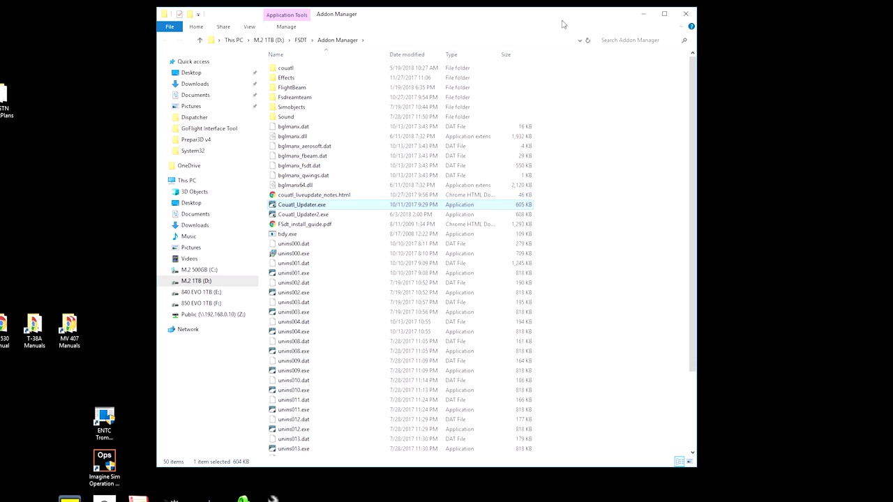
{"action": "left_click", "coordinate": [685, 14]}
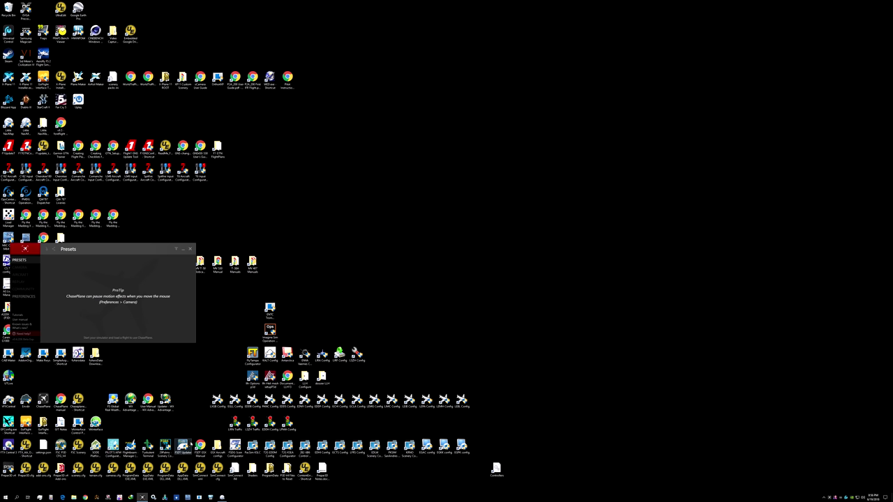
Step: Check the FSDT Updater shortcut's compatibility properties and launch FSDT Live Update
{"action": "right_click", "coordinate": [184, 446]}
{"action": "left_click", "coordinate": [190, 441]}
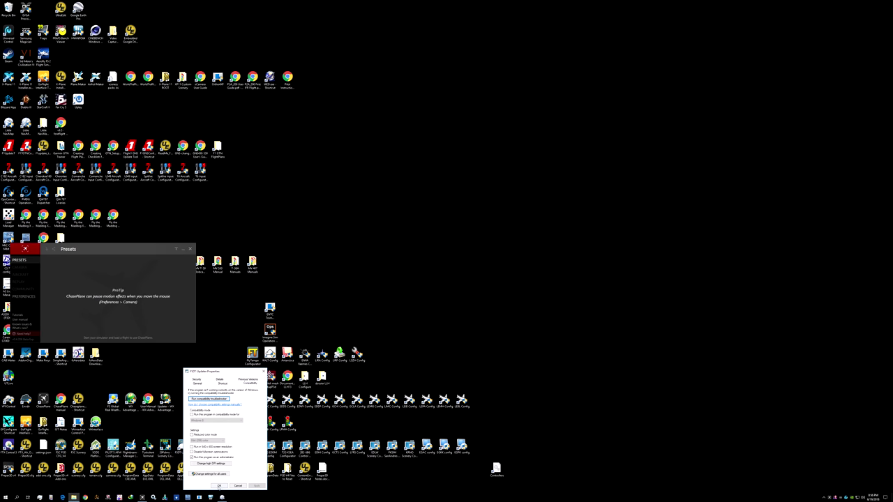
{"action": "left_click", "coordinate": [219, 486]}
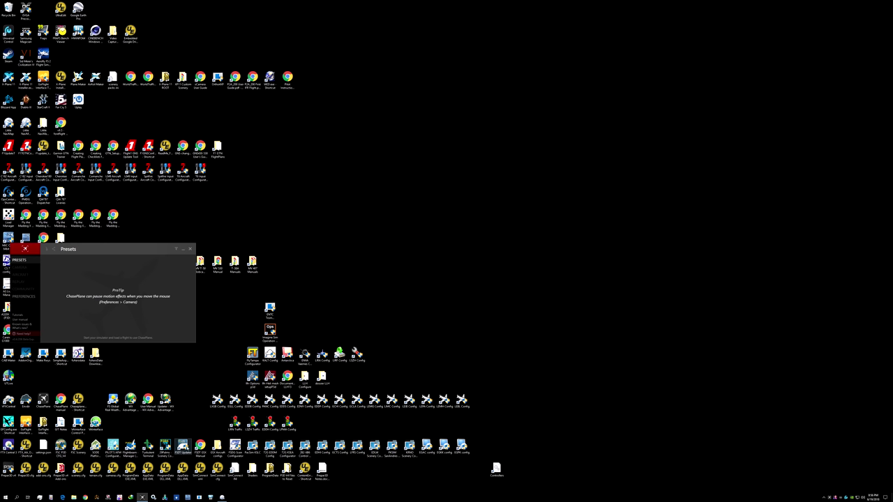
{"action": "double_click", "coordinate": [183, 447]}
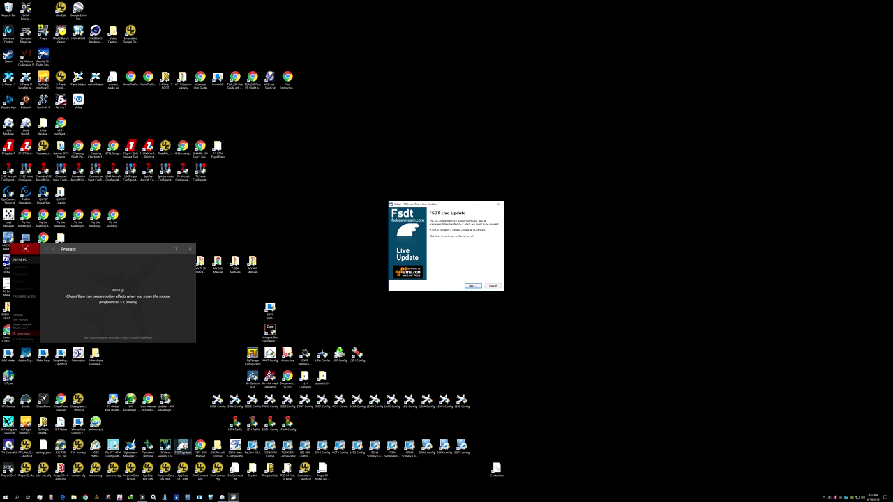
{"action": "left_click", "coordinate": [473, 286]}
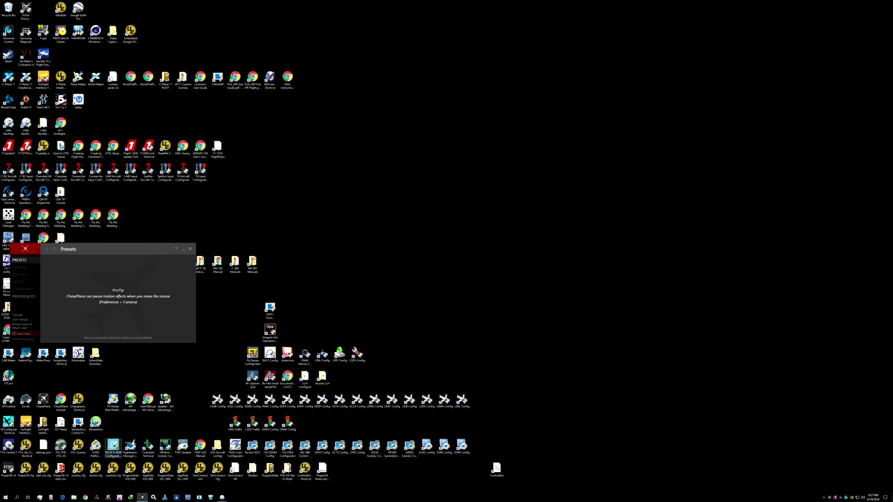
Step: Log in to the PILOT'S APM Configurator with the saved account, view the installed APMs for Prepar3D 4, and quit
{"action": "double_click", "coordinate": [113, 448]}
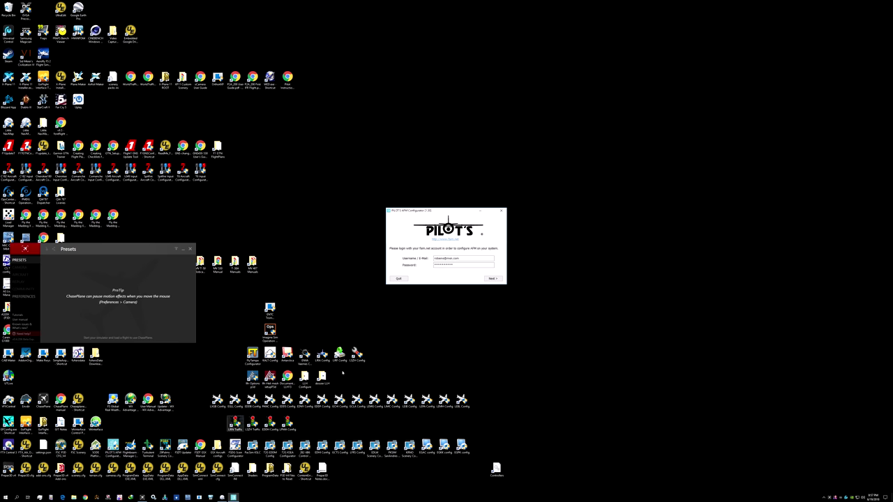
{"action": "left_click", "coordinate": [494, 279]}
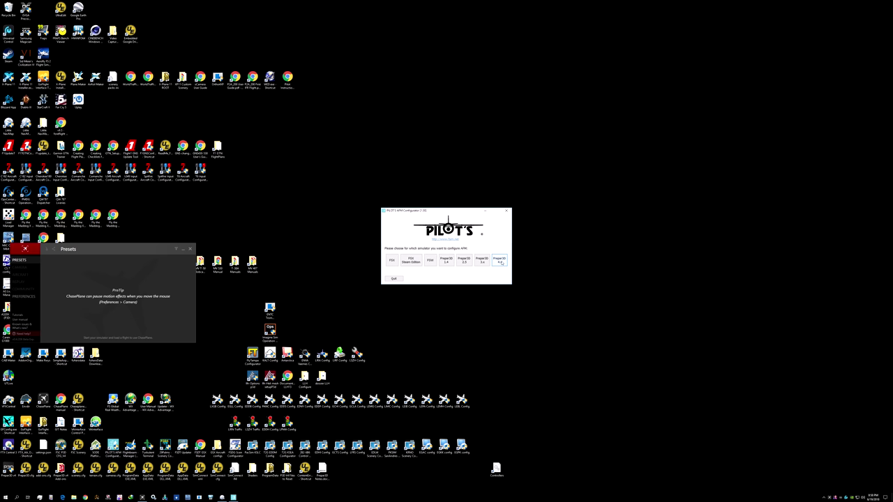
{"action": "left_click", "coordinate": [499, 260]}
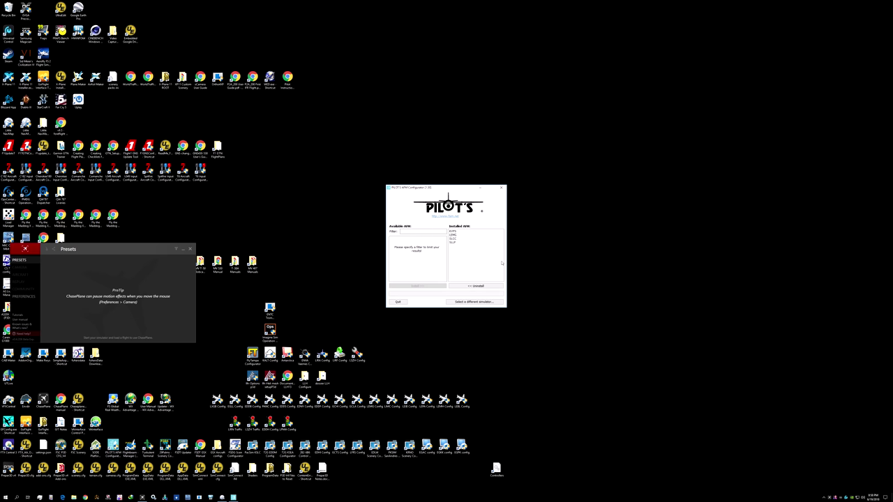
{"action": "left_click", "coordinate": [413, 231]}
{"action": "left_click", "coordinate": [398, 302]}
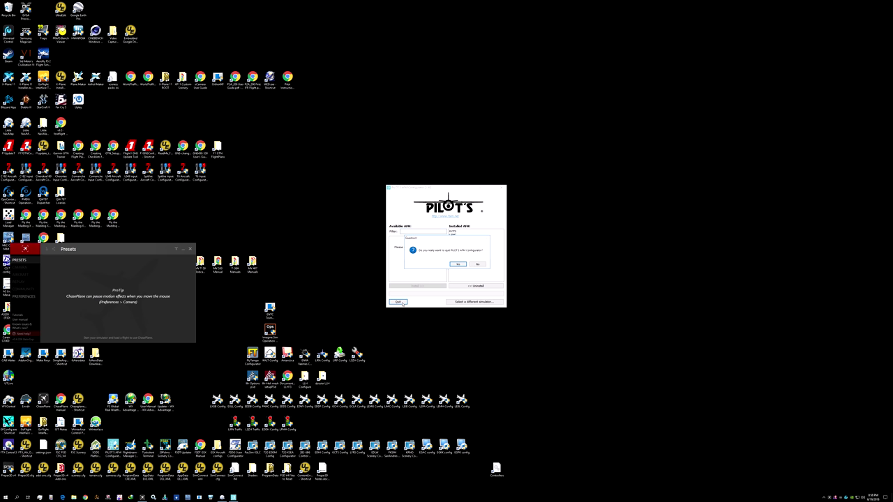
{"action": "left_click", "coordinate": [459, 265]}
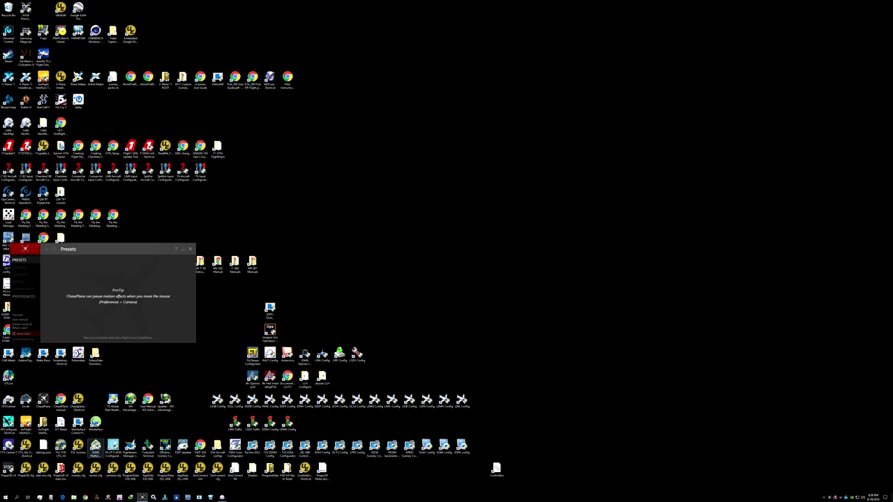
Step: Check the SODE Platform Manager's registration and activation status for P3Dv4, and close it
{"action": "double_click", "coordinate": [95, 447]}
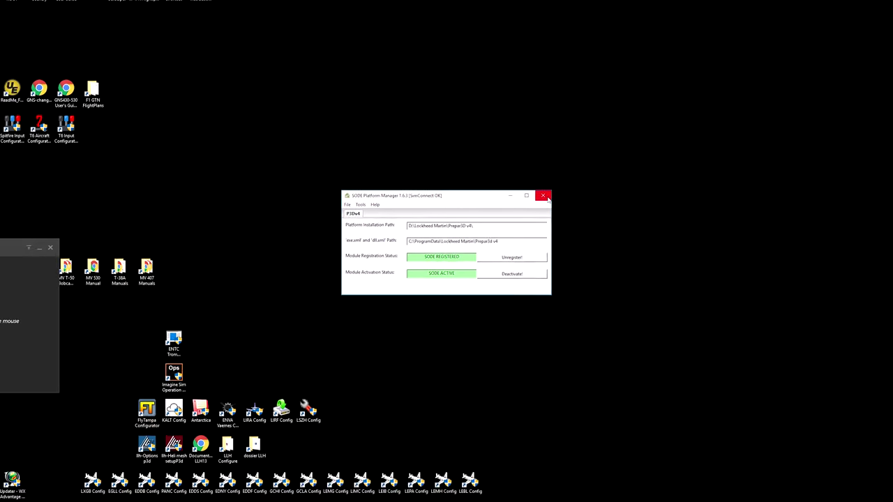
{"action": "left_click", "coordinate": [547, 197]}
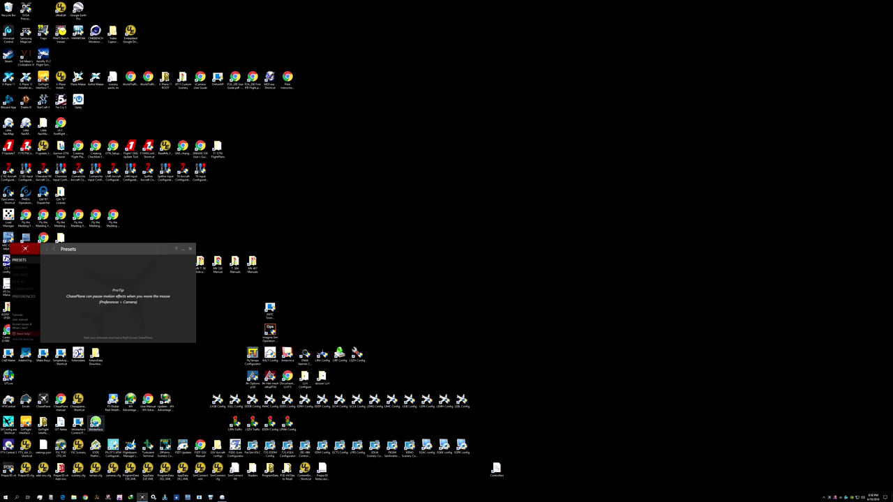
Step: Open FSFX Packages and reapply the precipitFX installation from the owned products
{"action": "left_click", "coordinate": [96, 423]}
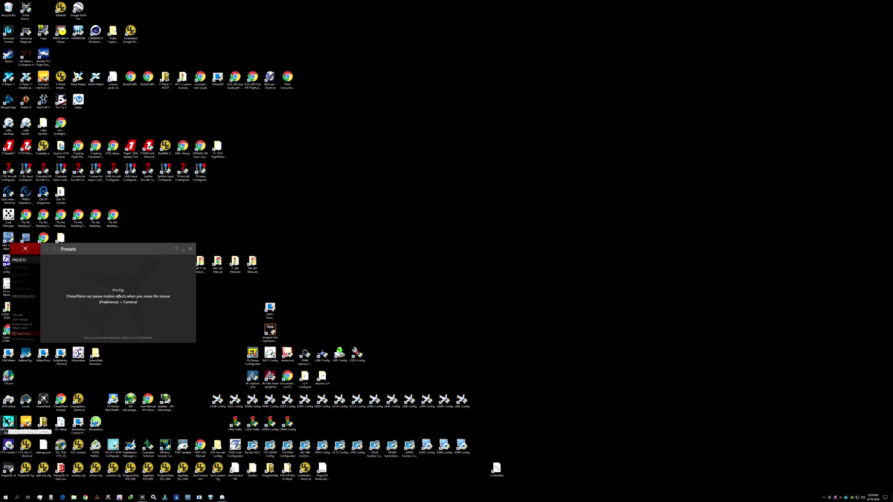
{"action": "double_click", "coordinate": [9, 401]}
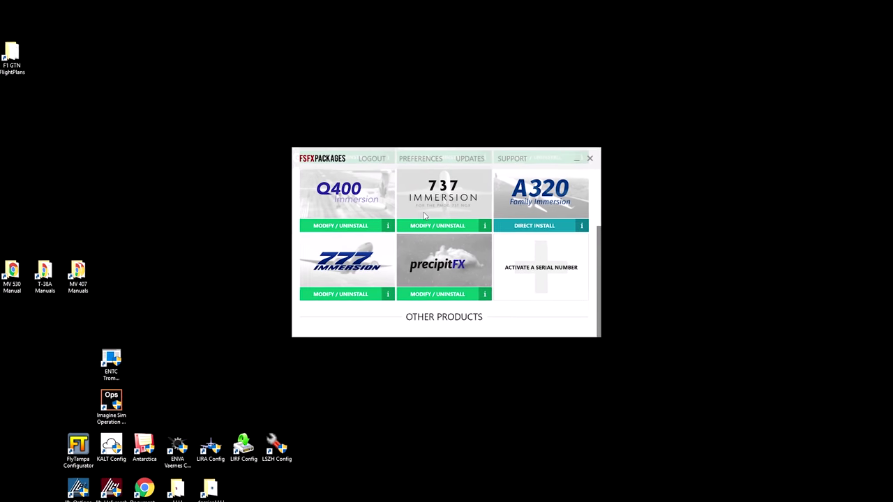
{"action": "scroll", "coordinate": [446, 258], "scroll_direction": "up", "scroll_amount": 3}
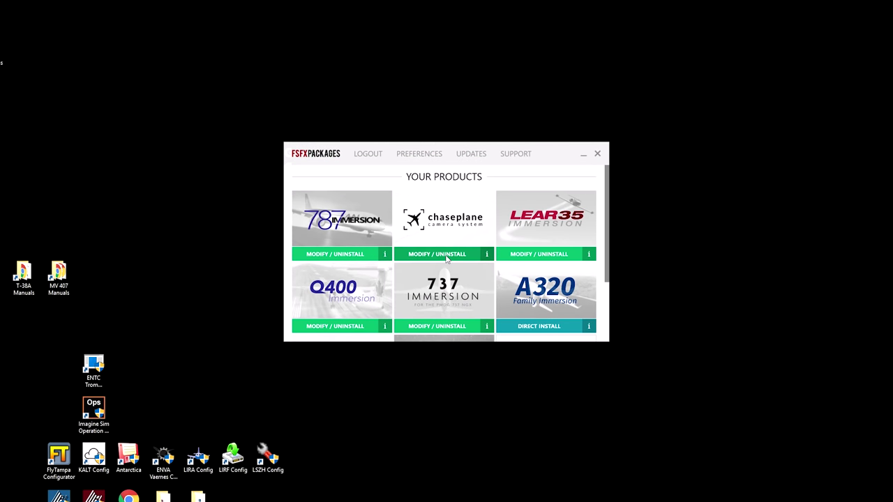
{"action": "scroll", "coordinate": [446, 258], "scroll_direction": "down", "scroll_amount": 3}
{"action": "scroll", "coordinate": [446, 260], "scroll_direction": "up", "scroll_amount": 3}
{"action": "scroll", "coordinate": [446, 259], "scroll_direction": "down", "scroll_amount": 3}
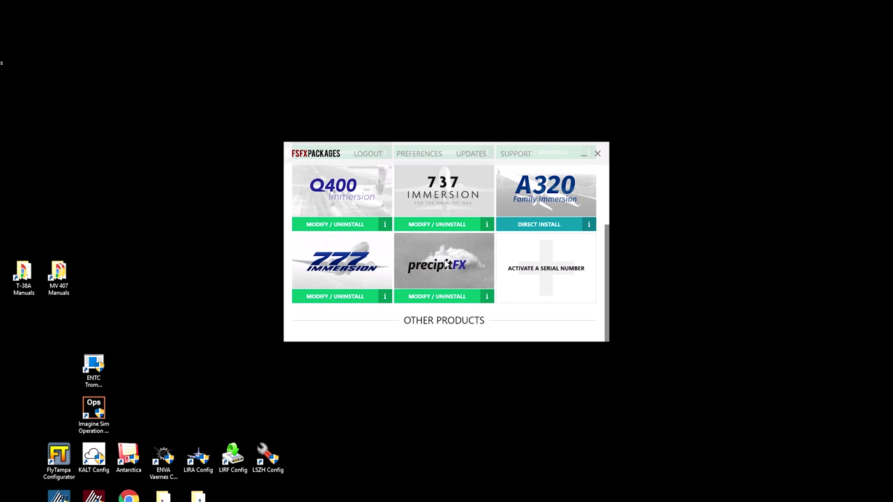
{"action": "left_click", "coordinate": [436, 298]}
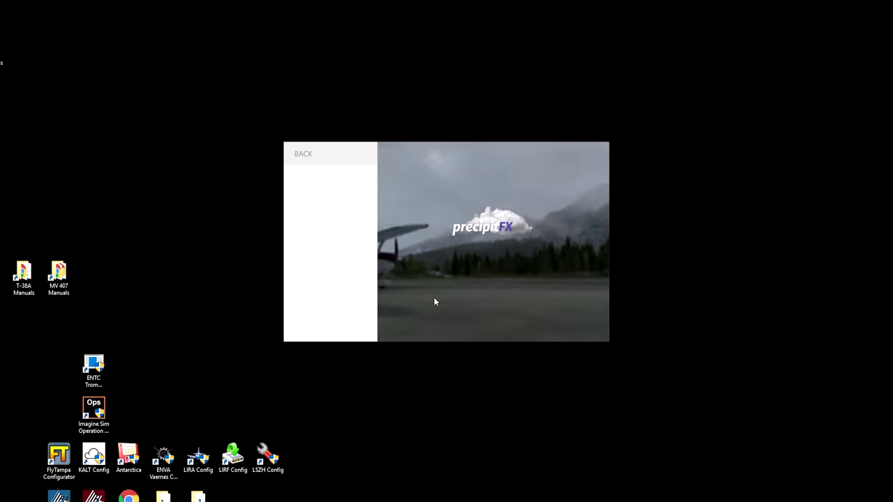
{"action": "left_click", "coordinate": [572, 306]}
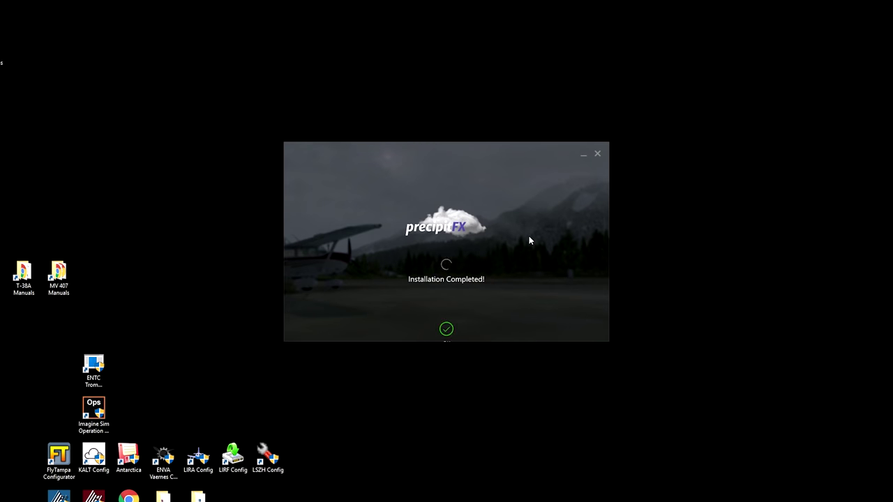
{"action": "left_click", "coordinate": [445, 308]}
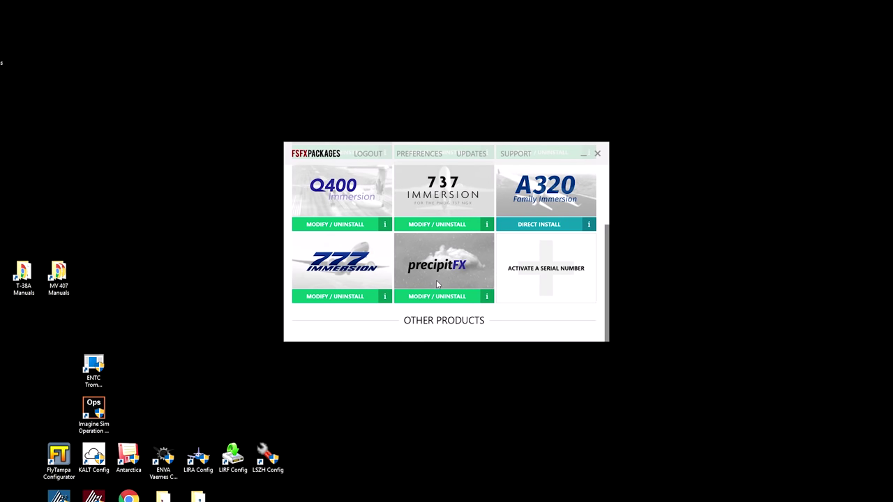
Step: Review the 737 Immersion effects and performance options for P3Dv4, and reapply the installation
{"action": "scroll", "coordinate": [368, 314], "scroll_direction": "up", "scroll_amount": 1}
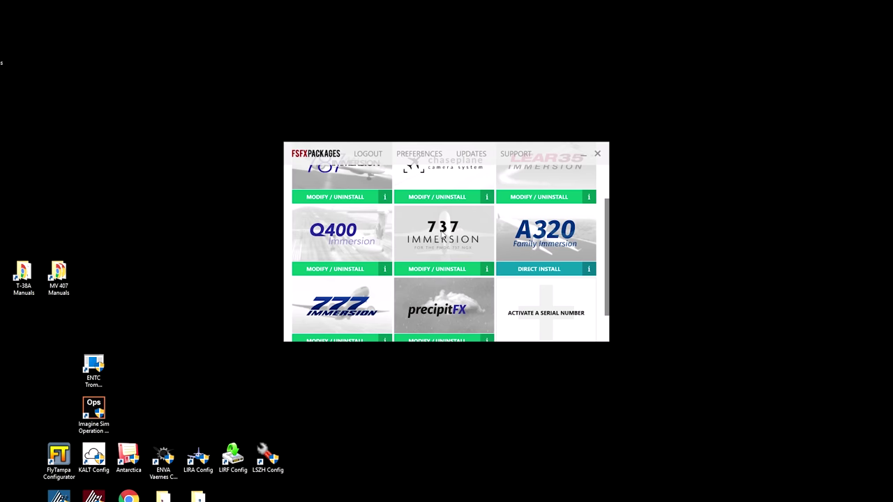
{"action": "scroll", "coordinate": [474, 269], "scroll_direction": "up", "scroll_amount": 1}
{"action": "left_click", "coordinate": [439, 269]}
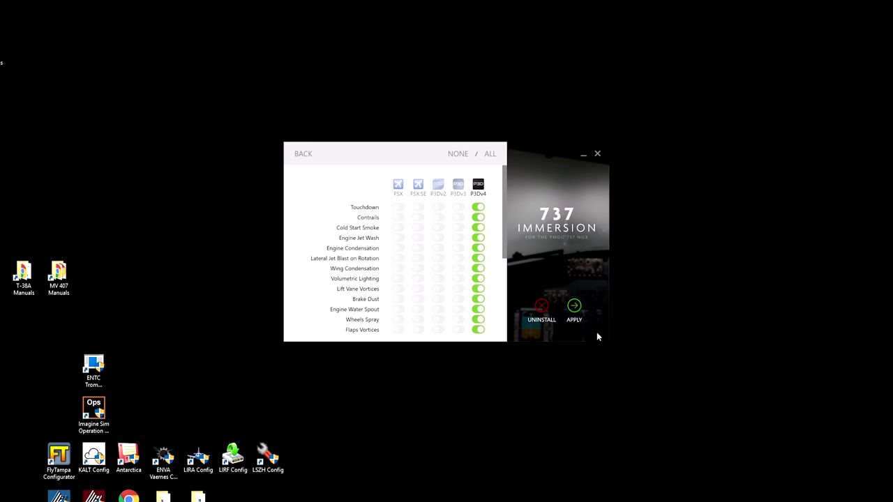
{"action": "scroll", "coordinate": [436, 286], "scroll_direction": "down", "scroll_amount": 4}
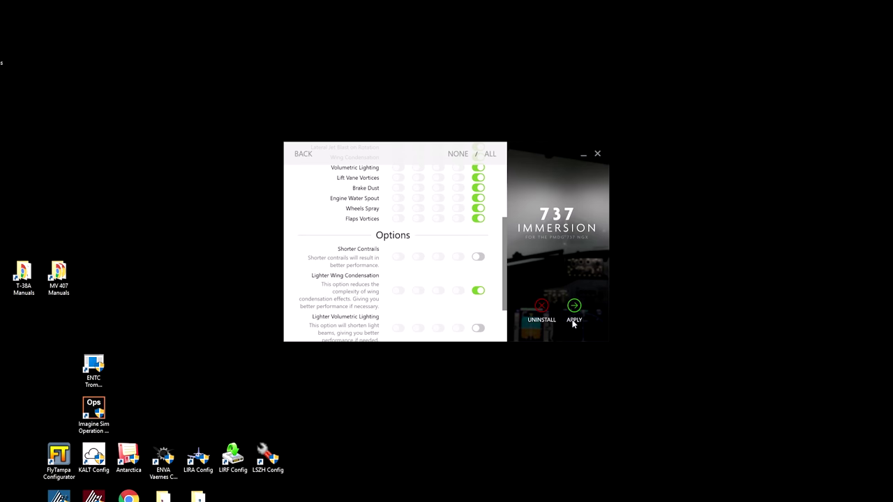
{"action": "scroll", "coordinate": [464, 320], "scroll_direction": "down", "scroll_amount": 2}
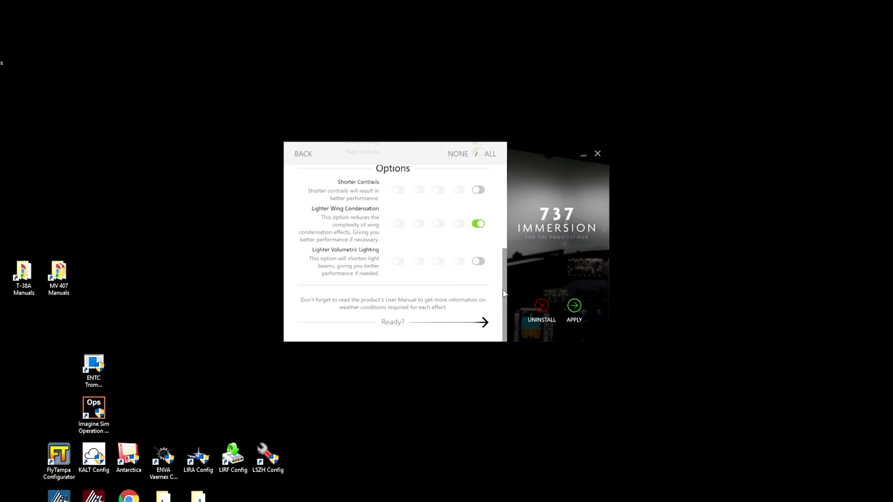
{"action": "left_click_drag", "start_coordinate": [505, 290], "coordinate": [507, 199]}
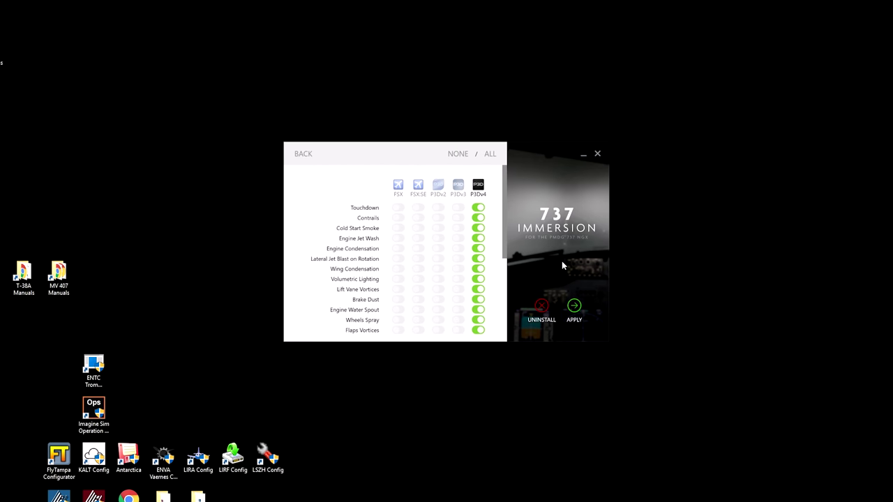
{"action": "left_click", "coordinate": [574, 309]}
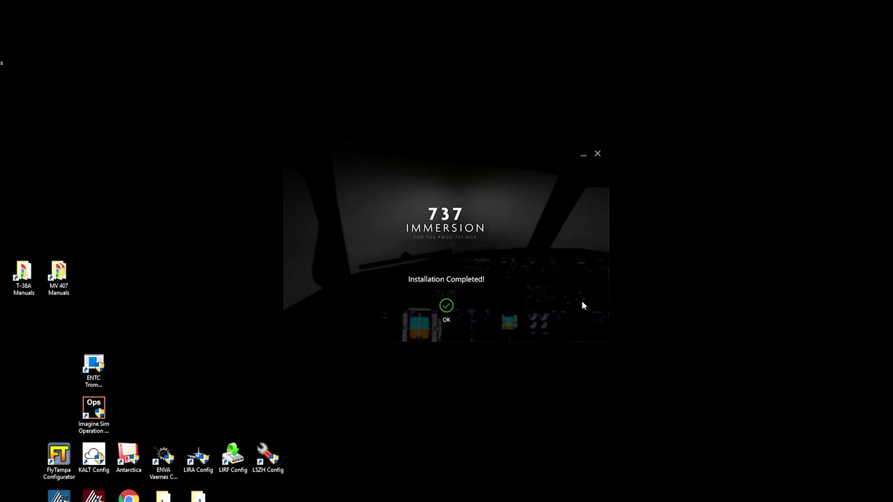
{"action": "left_click", "coordinate": [445, 308]}
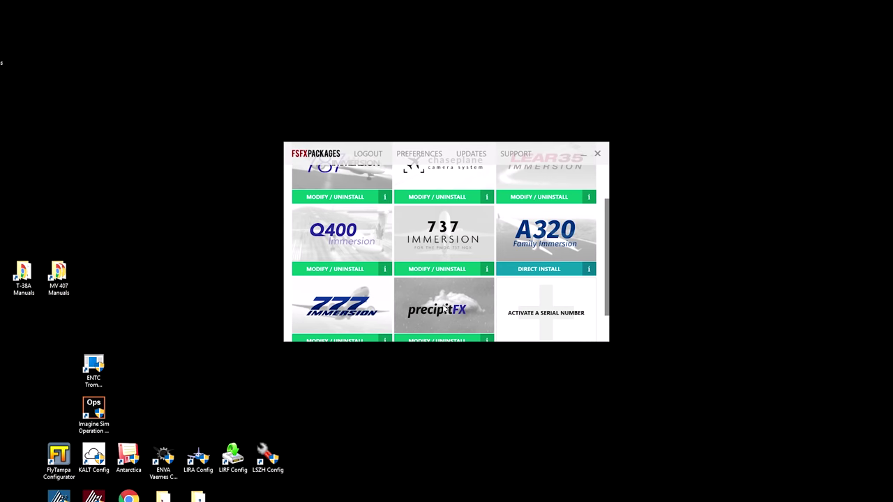
{"action": "left_click", "coordinate": [532, 195]}
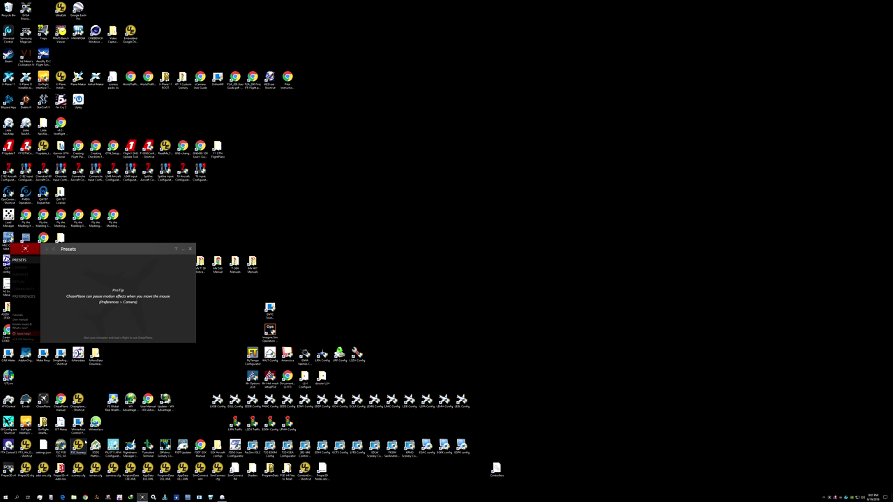
Step: Launch FTX Central for Lockheed Martin Prepar3D v4 and open the FTX Global VECTOR configuration tool from its settings
{"action": "left_click", "coordinate": [8, 446]}
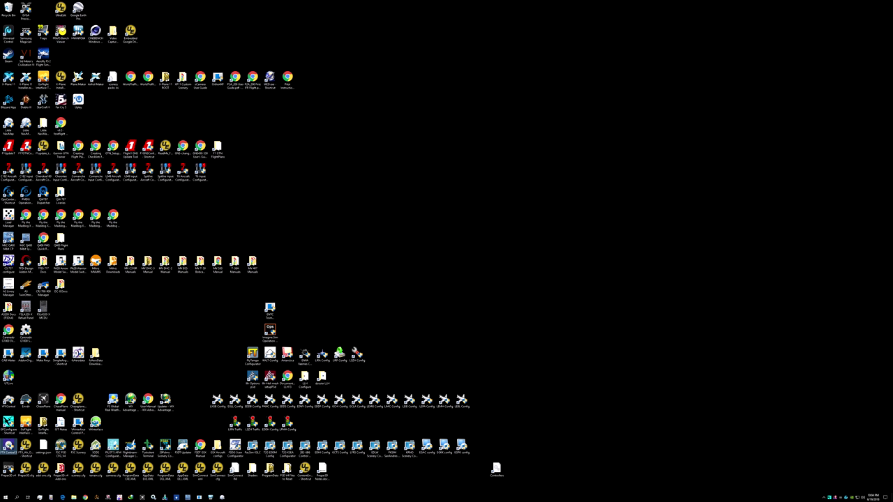
{"action": "double_click", "coordinate": [7, 445]}
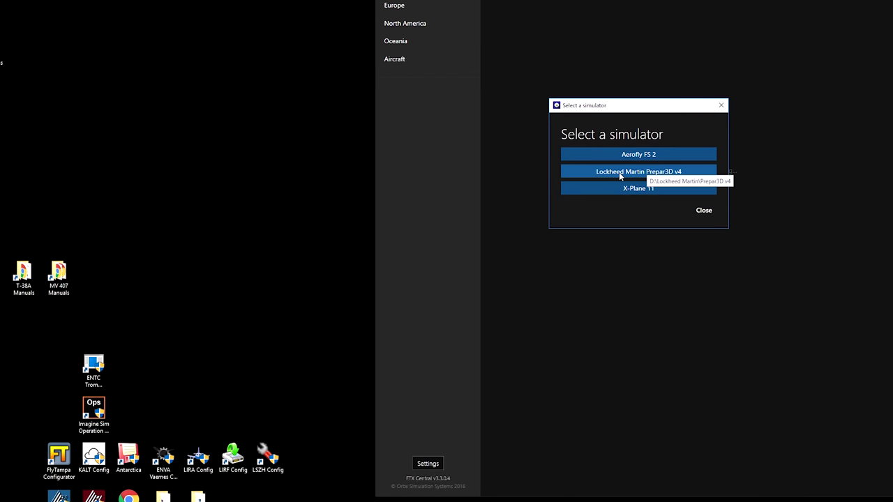
{"action": "left_click", "coordinate": [675, 172]}
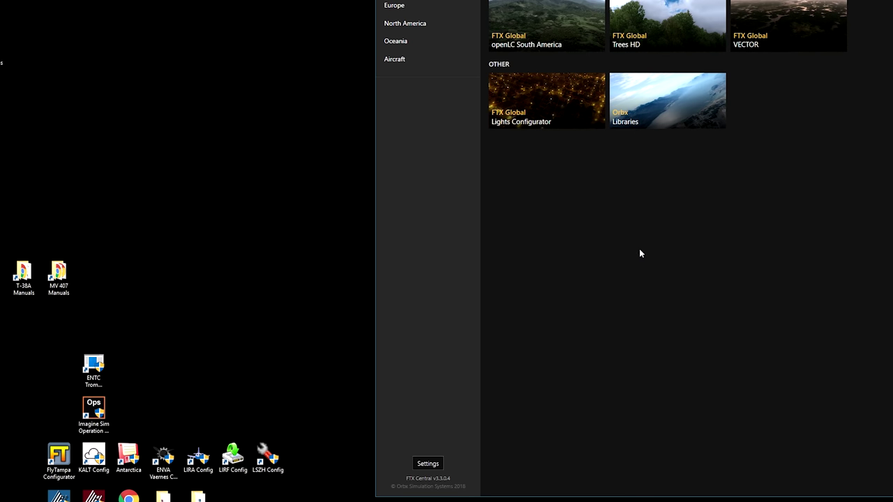
{"action": "left_click", "coordinate": [426, 464]}
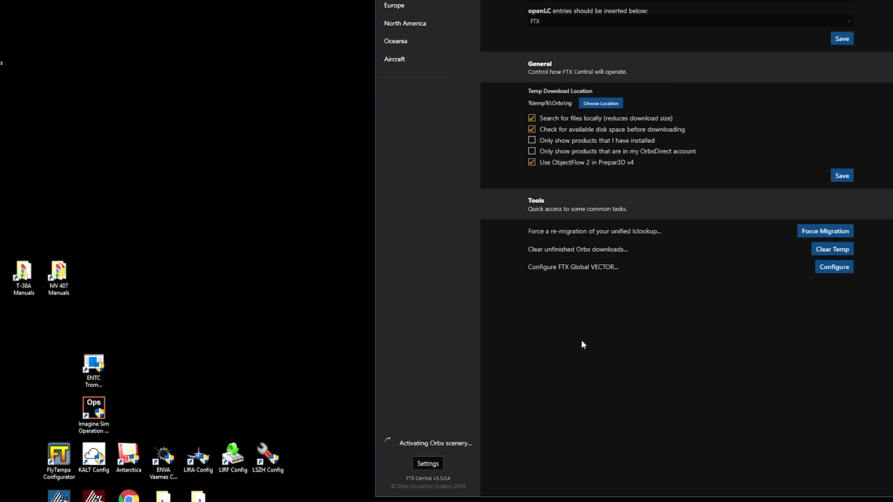
{"action": "left_click_drag", "start_coordinate": [637, 1], "coordinate": [447, 4]}
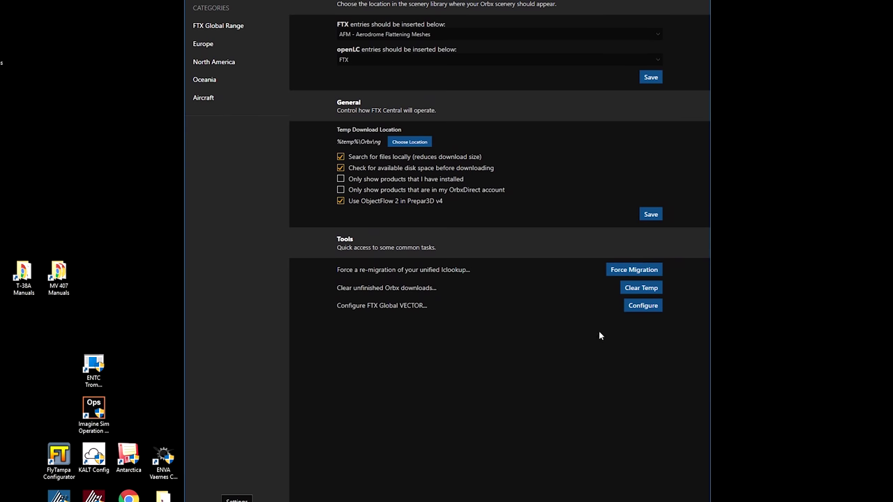
{"action": "left_click", "coordinate": [643, 306]}
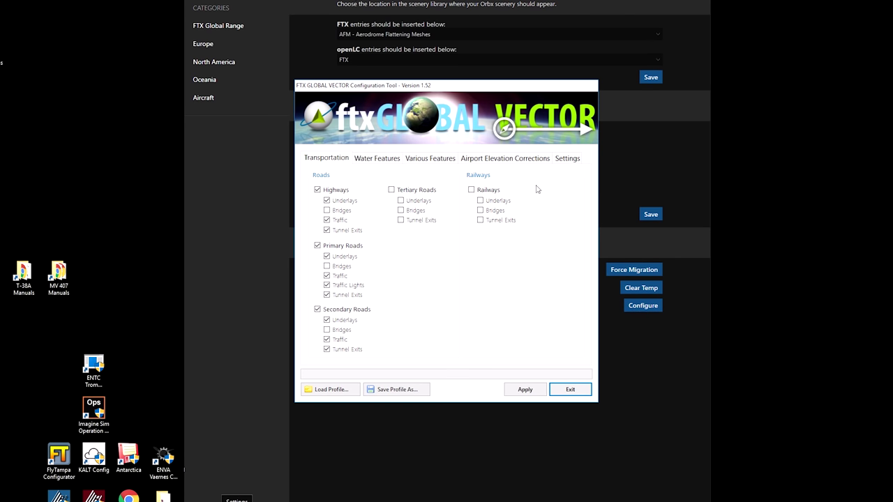